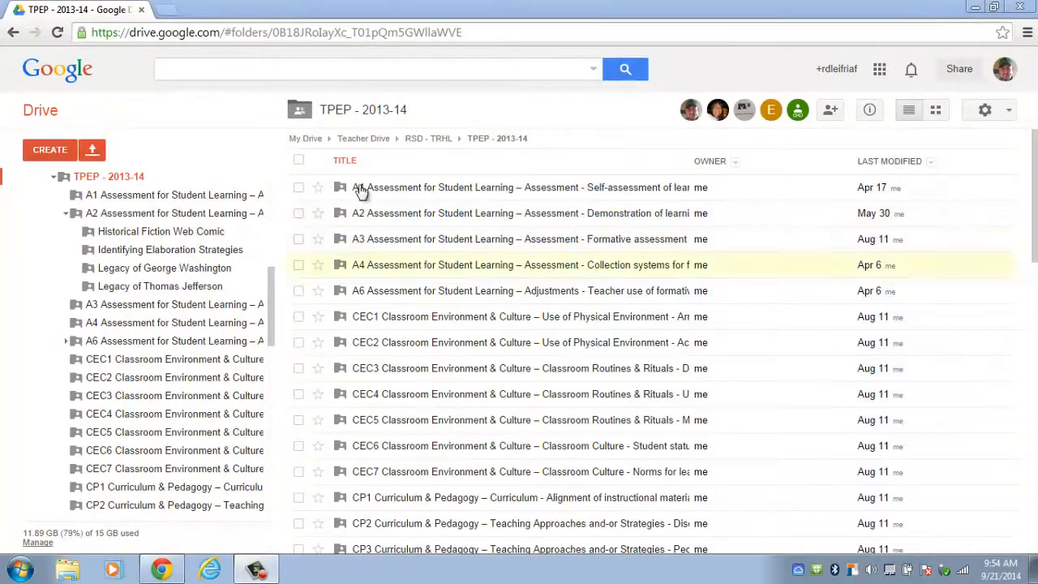
pyautogui.click(423, 139)
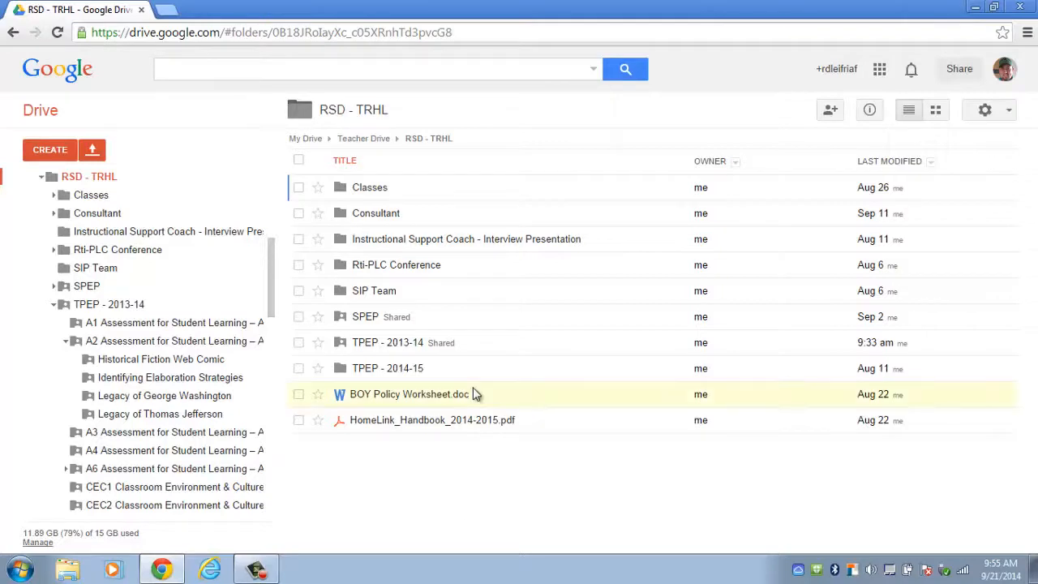
pyautogui.click(421, 350)
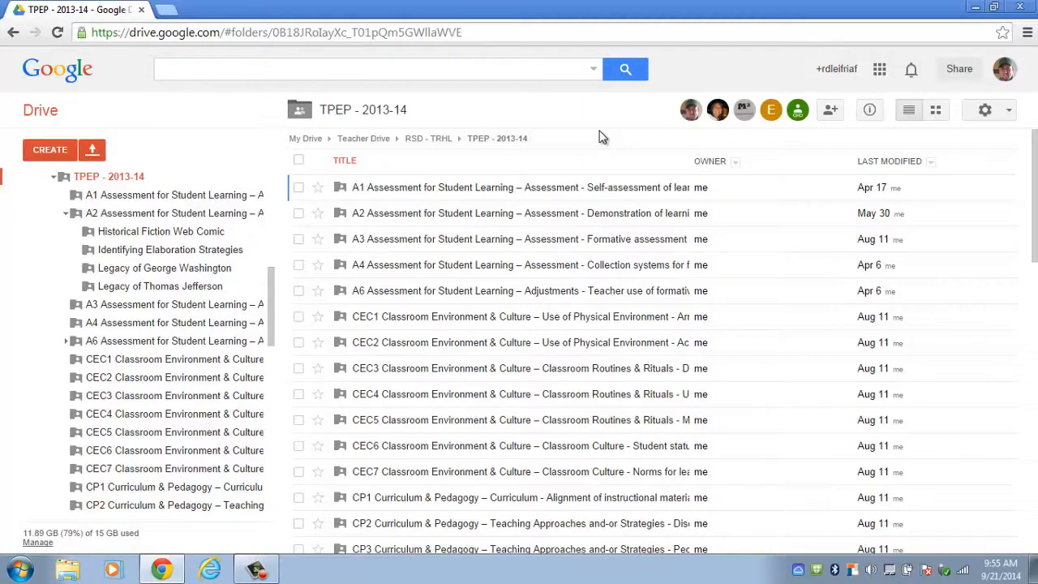
# In a new Chrome tab, search Google for 'drive' and open Google Drive's My Drive.
pyautogui.click(172, 14)
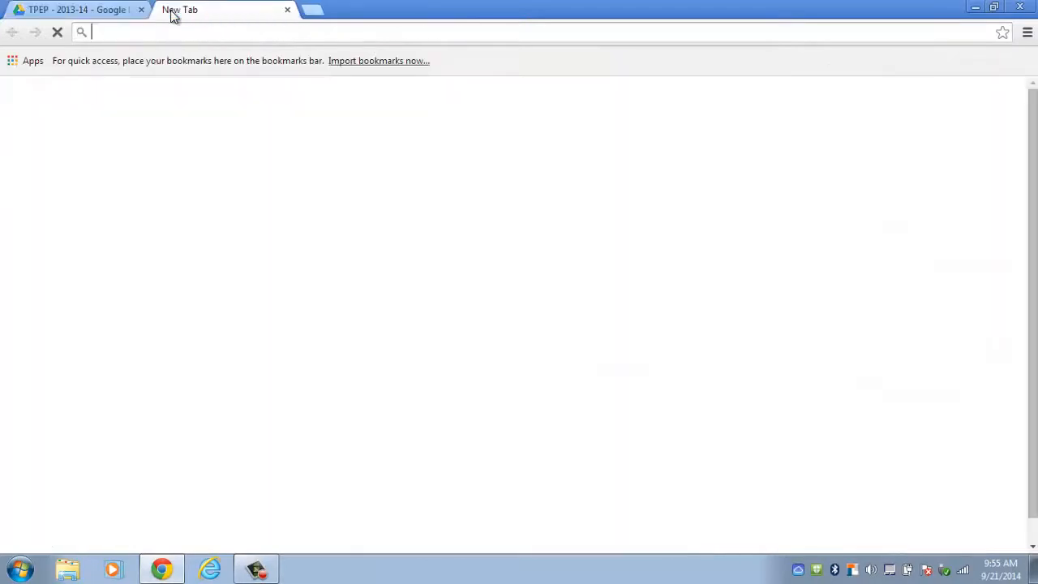
pyautogui.write('go')
pyautogui.press('Return')
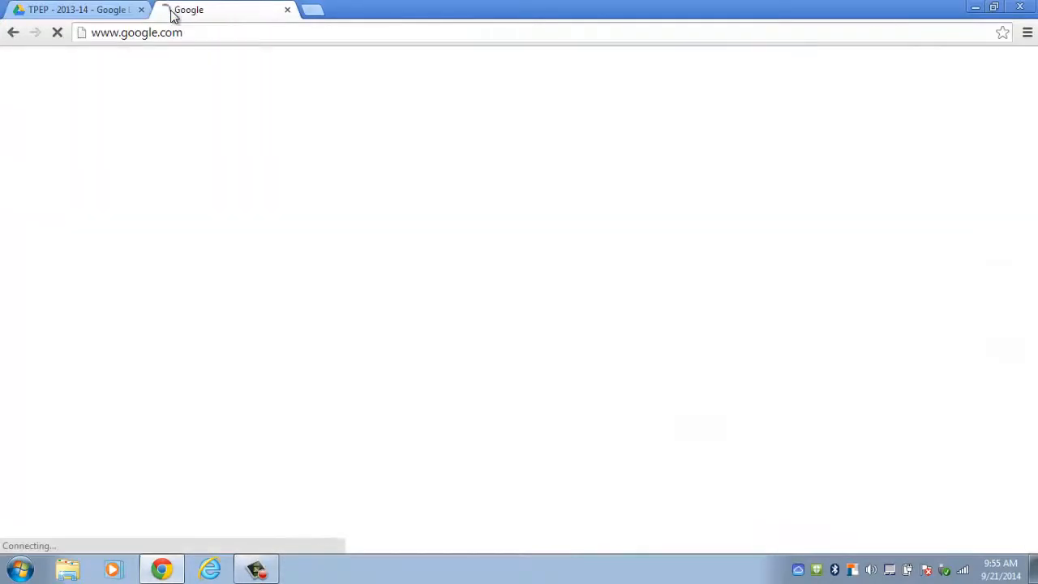
pyautogui.write('drive')
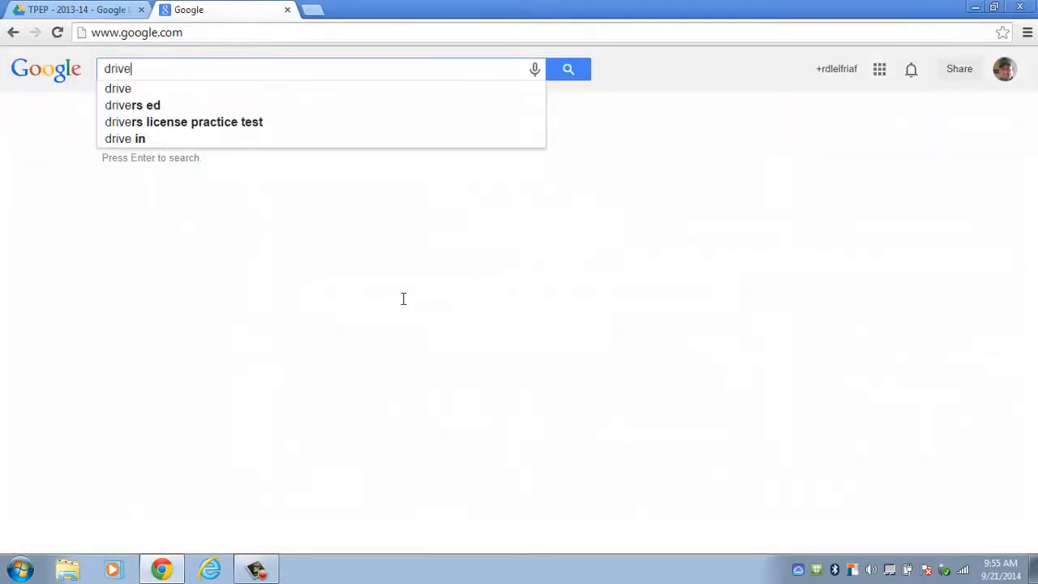
pyautogui.click(583, 73)
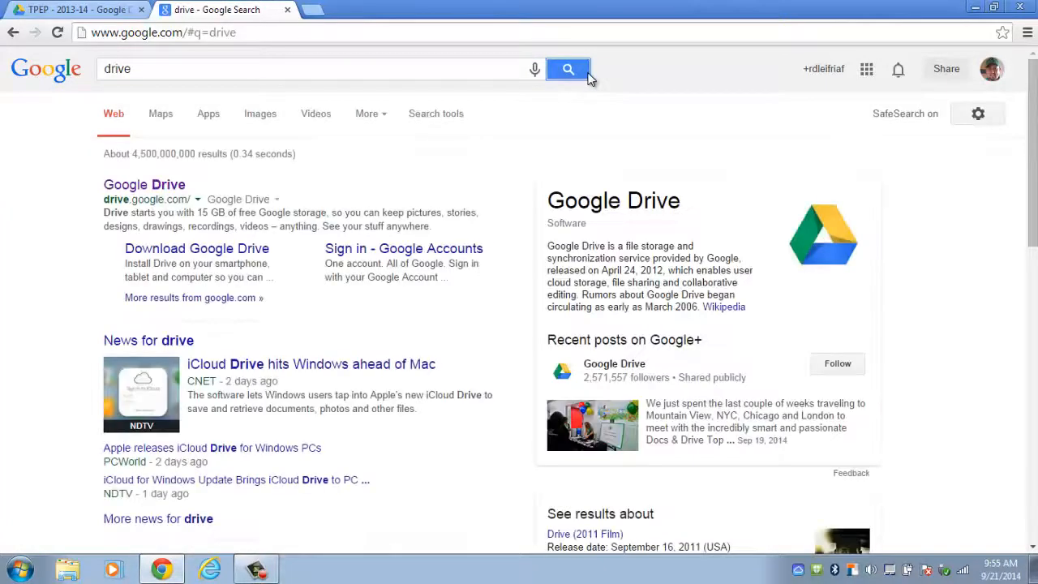
pyautogui.click(156, 188)
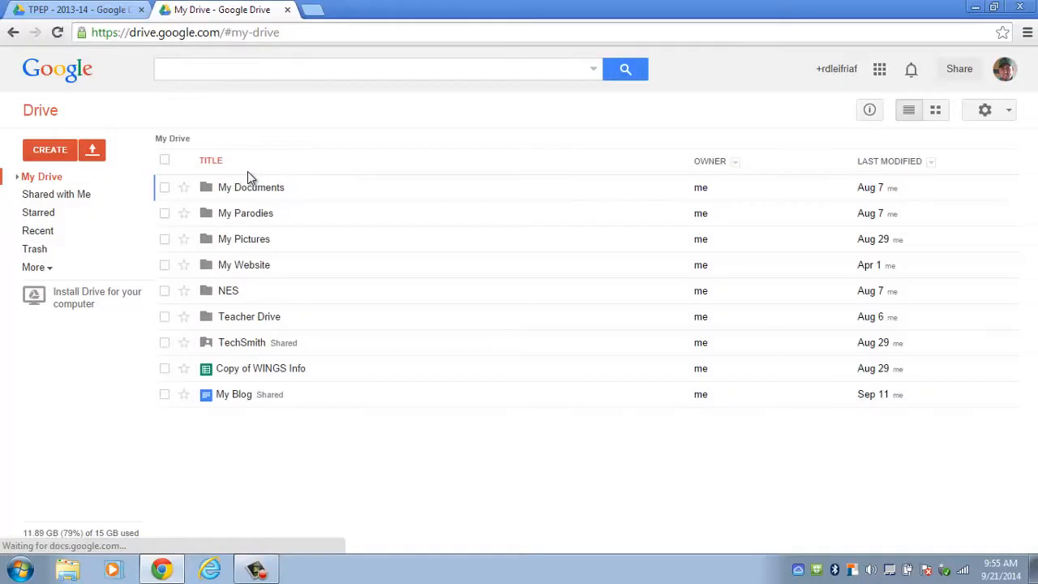
# Navigate Teacher Drive, then RSD - TRHL, into the TPEP - 2013-14 folder.
pyautogui.click(249, 317)
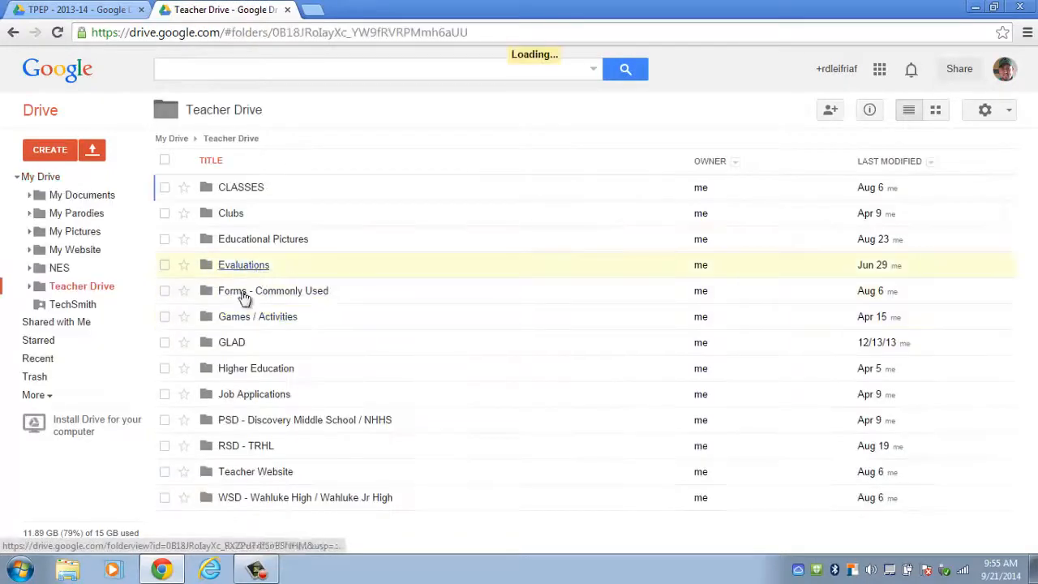
pyautogui.click(246, 447)
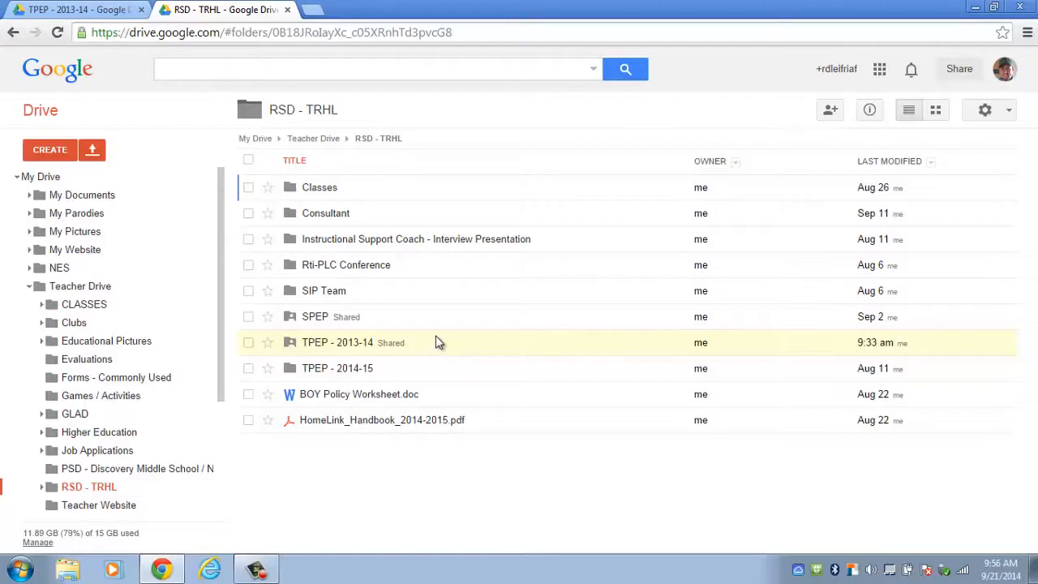
pyautogui.click(326, 347)
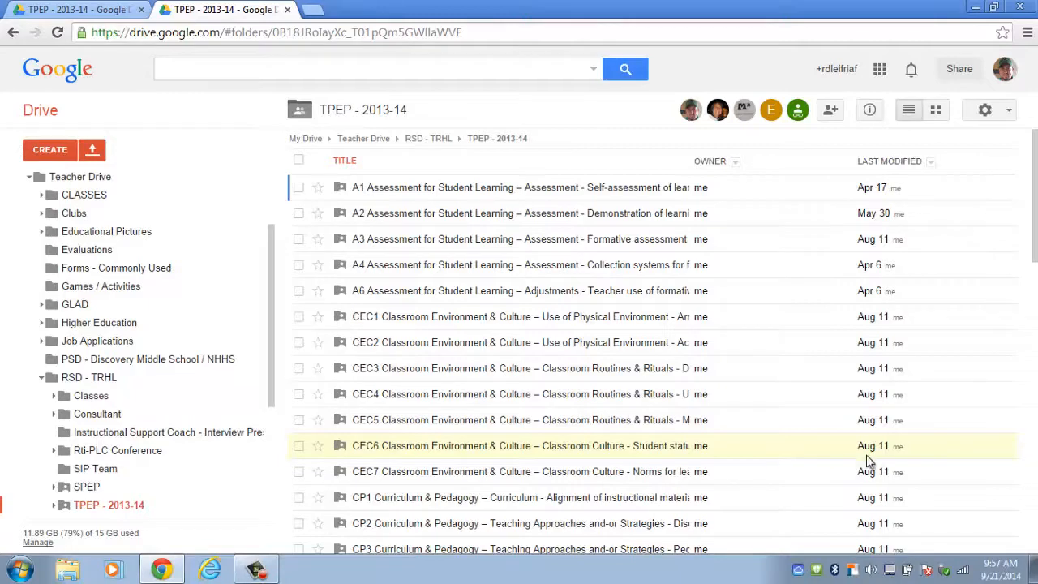
pyautogui.moveTo(1034, 207); pyautogui.dragTo(1021, 579)
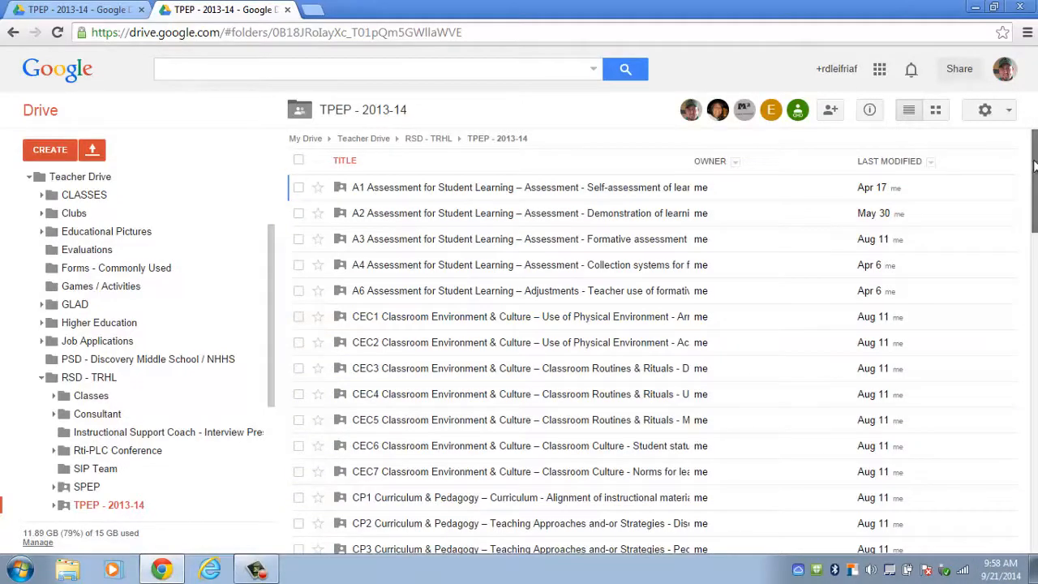
pyautogui.scroll(-14, 890, 393)
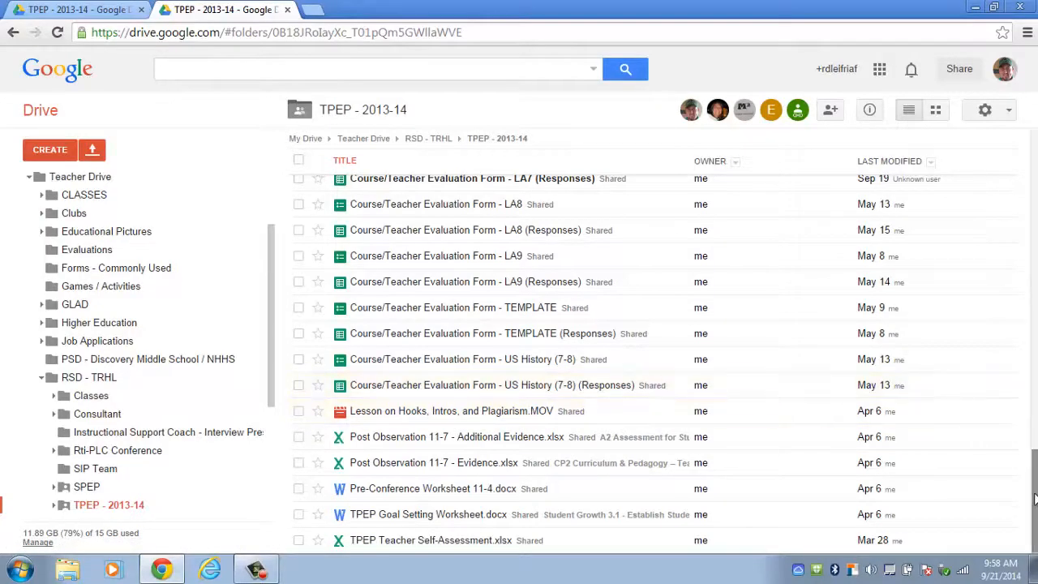
pyautogui.moveTo(1035, 500); pyautogui.dragTo(1035, 325)
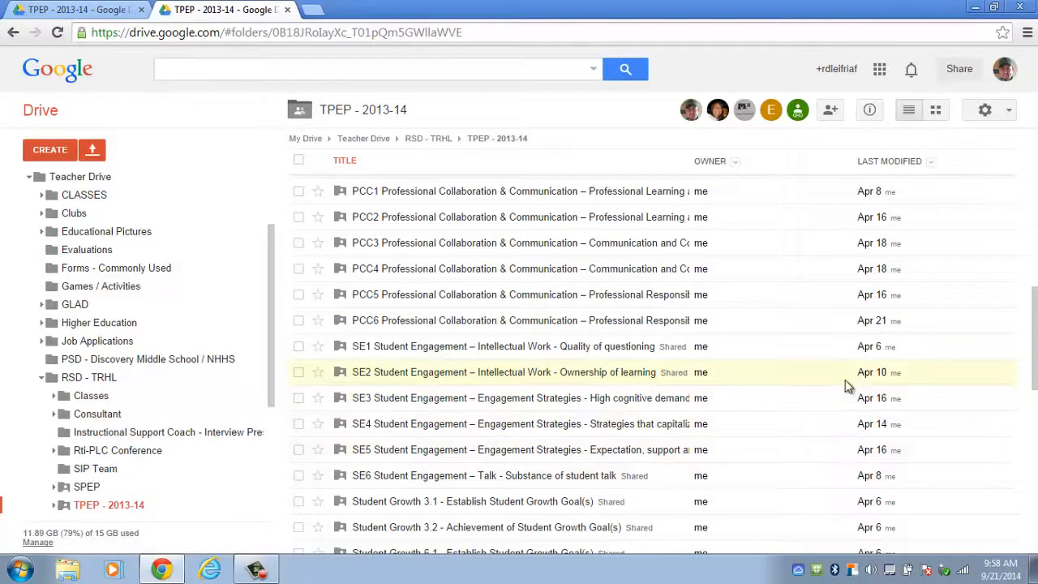
pyautogui.moveTo(1036, 372); pyautogui.dragTo(1035, 341)
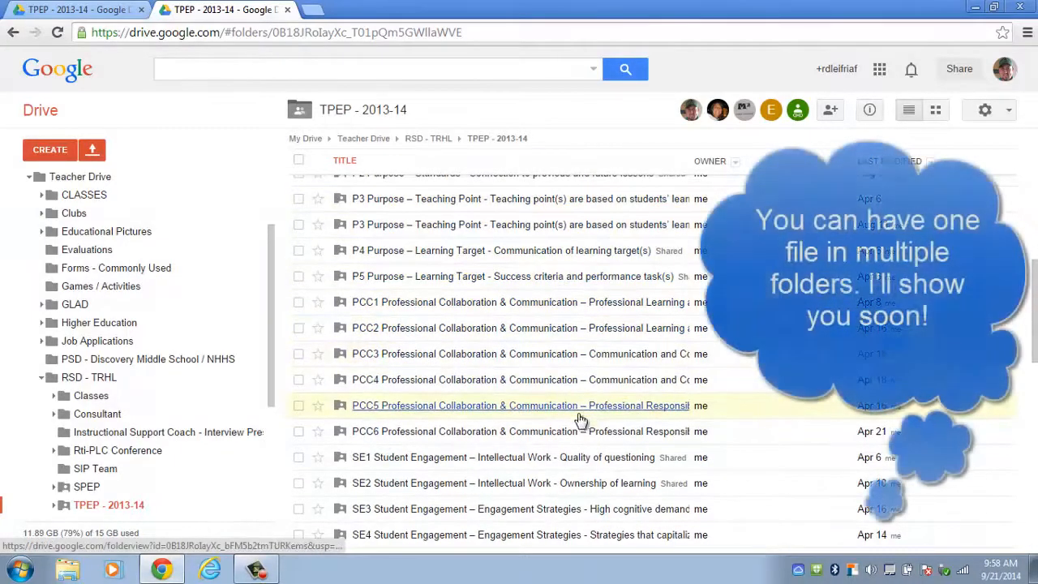
pyautogui.moveTo(1035, 333); pyautogui.dragTo(1036, 270)
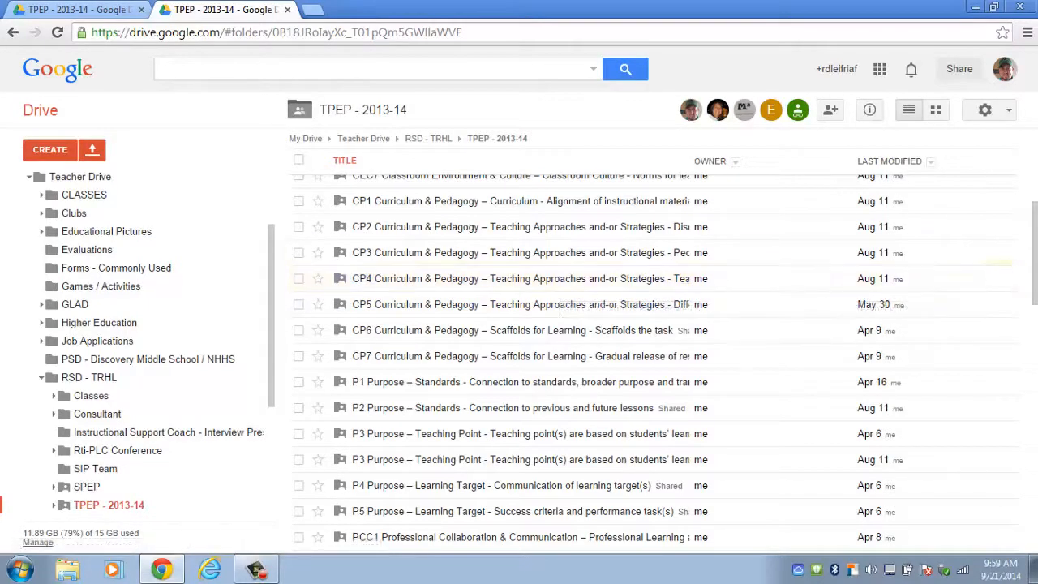
pyautogui.scroll(4, 1036, 278)
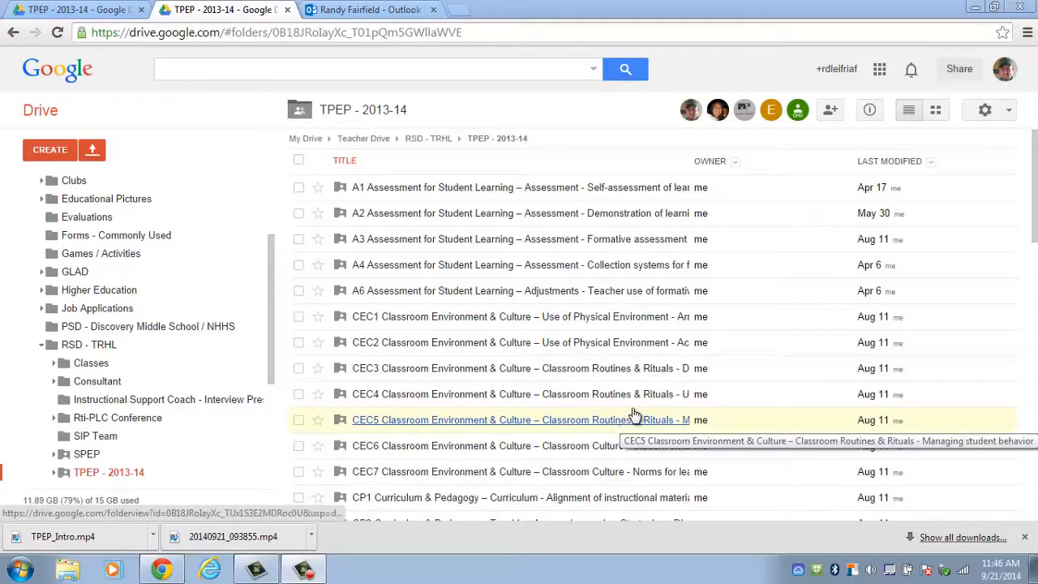
# Scroll the TPEP - 2013-14 list, then switch to the Outlook Web App sent-message tab.
pyautogui.scroll(-5, 927, 387)
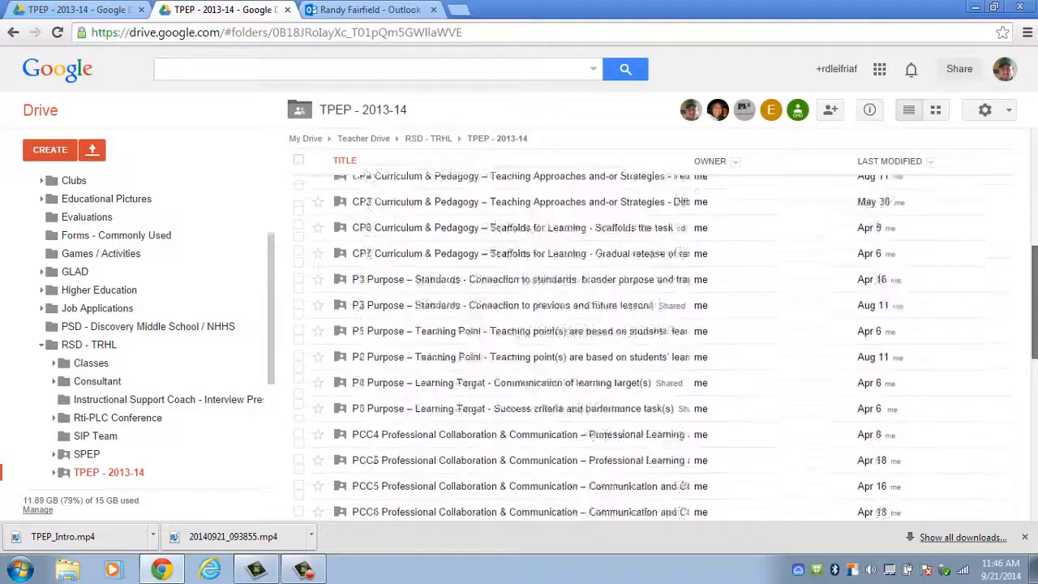
pyautogui.scroll(-1, 887, 356)
pyautogui.scroll(1, 887, 357)
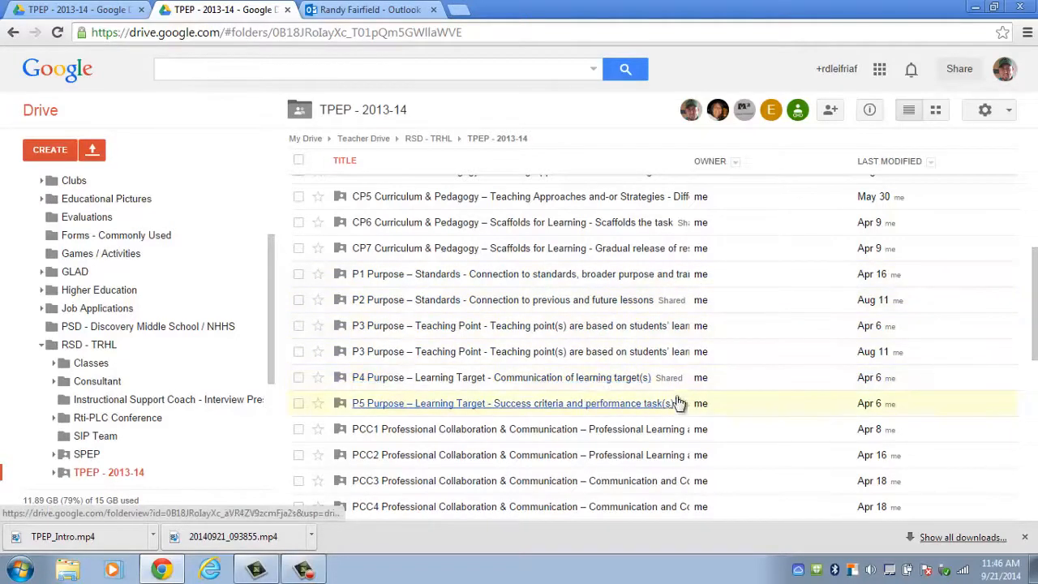
pyautogui.moveTo(701, 326)
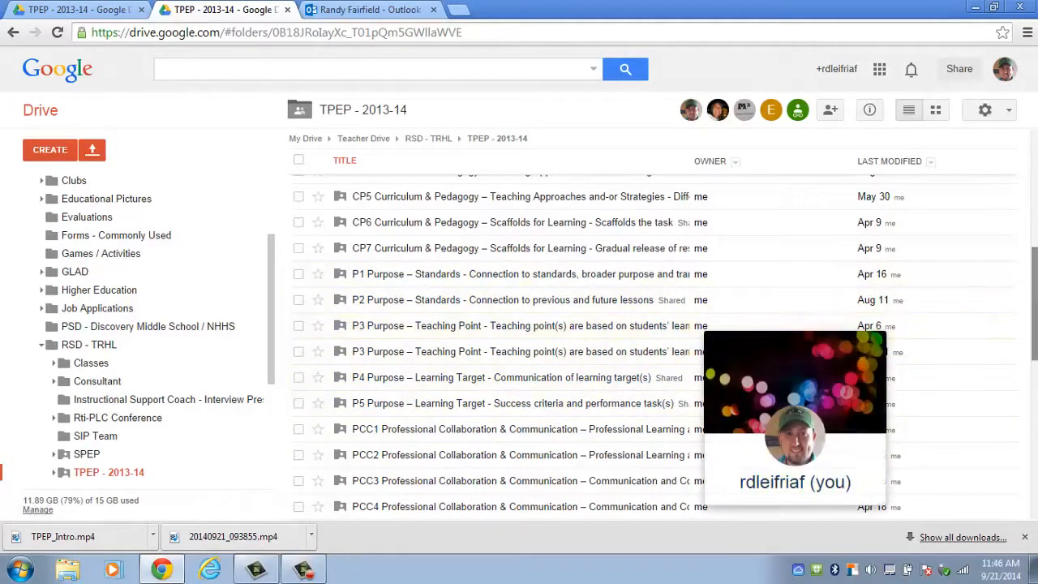
pyautogui.scroll(-3, 981, 359)
pyautogui.click(357, 9)
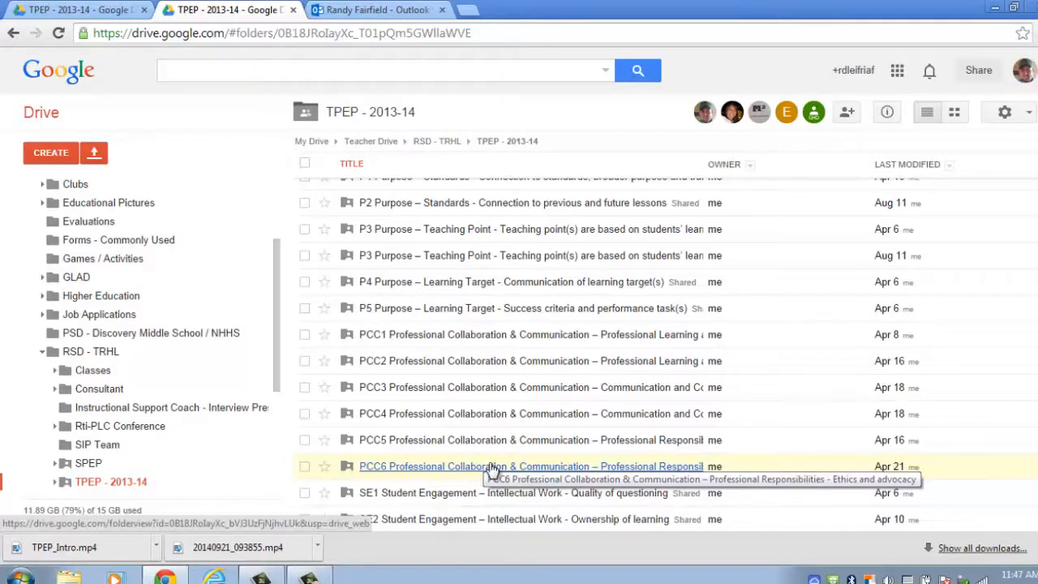
pyautogui.click(375, 10)
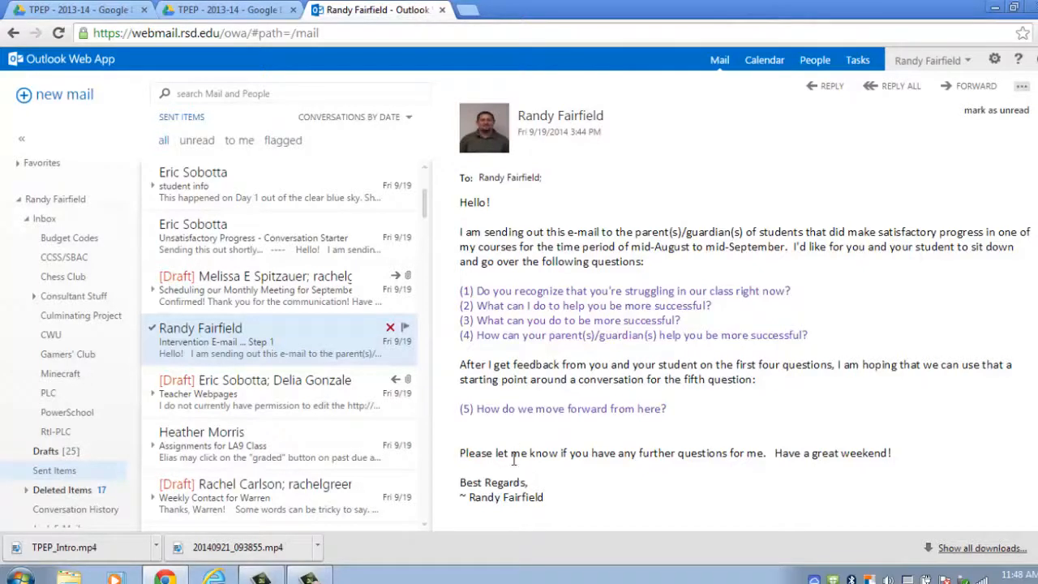
# Open the Windows Start menu from the taskbar.
pyautogui.click(20, 576)
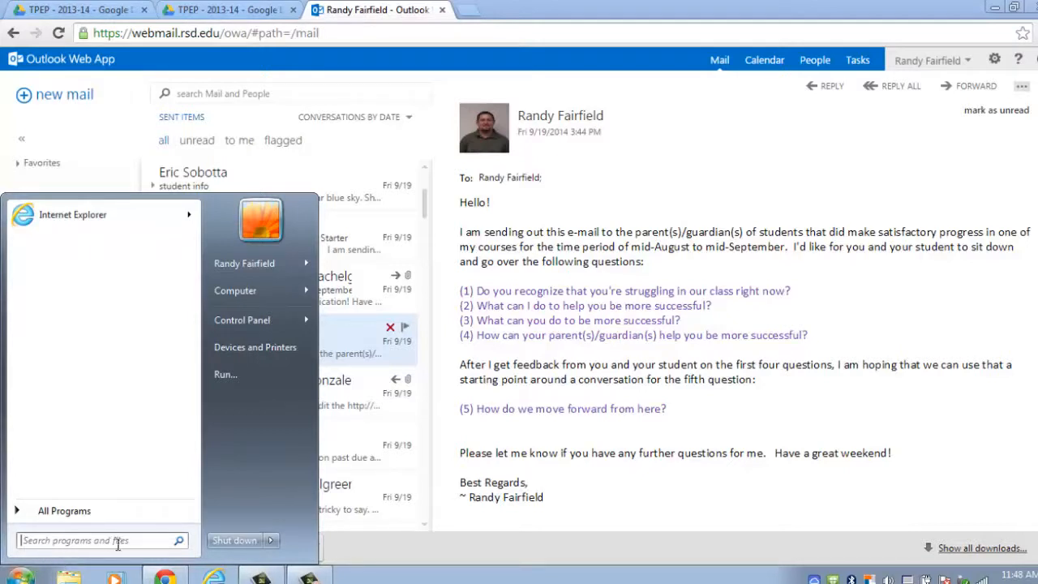
# Launch Snipping Tool and capture the sender photo and message body of the email.
pyautogui.click(146, 540)
pyautogui.write('snipp')
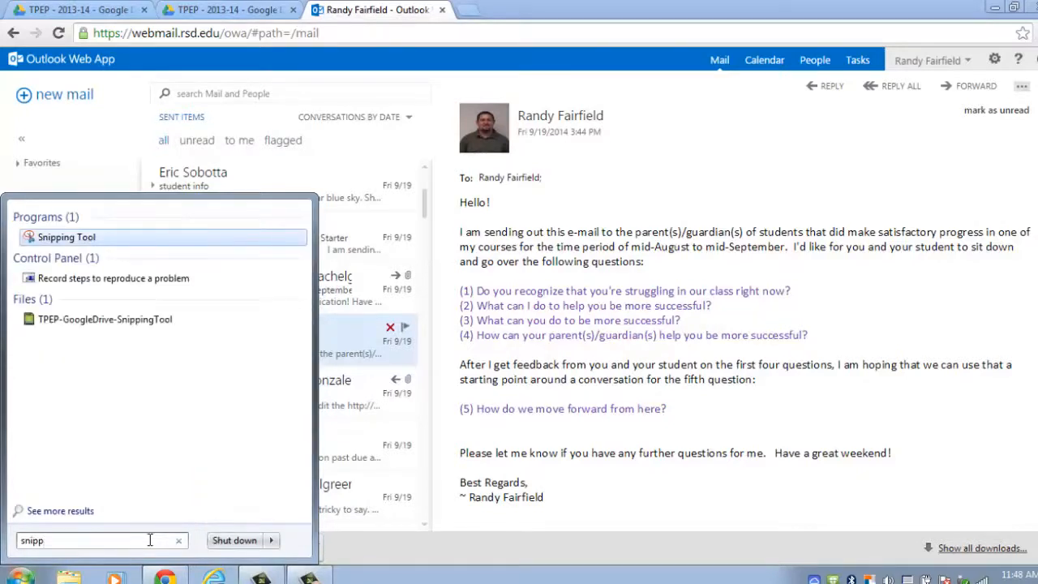
pyautogui.click(81, 238)
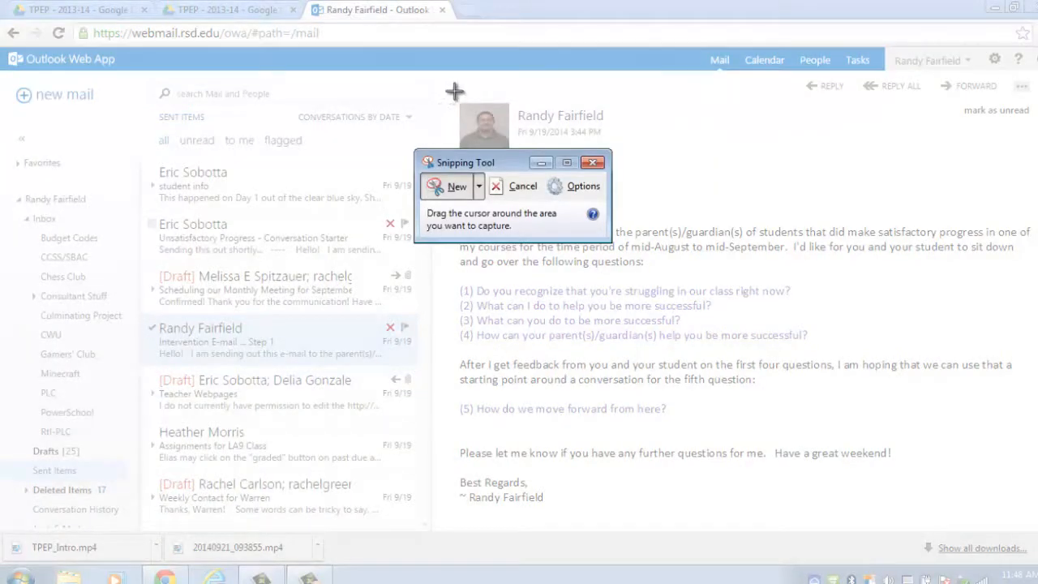
pyautogui.moveTo(452, 94); pyautogui.dragTo(1035, 513)
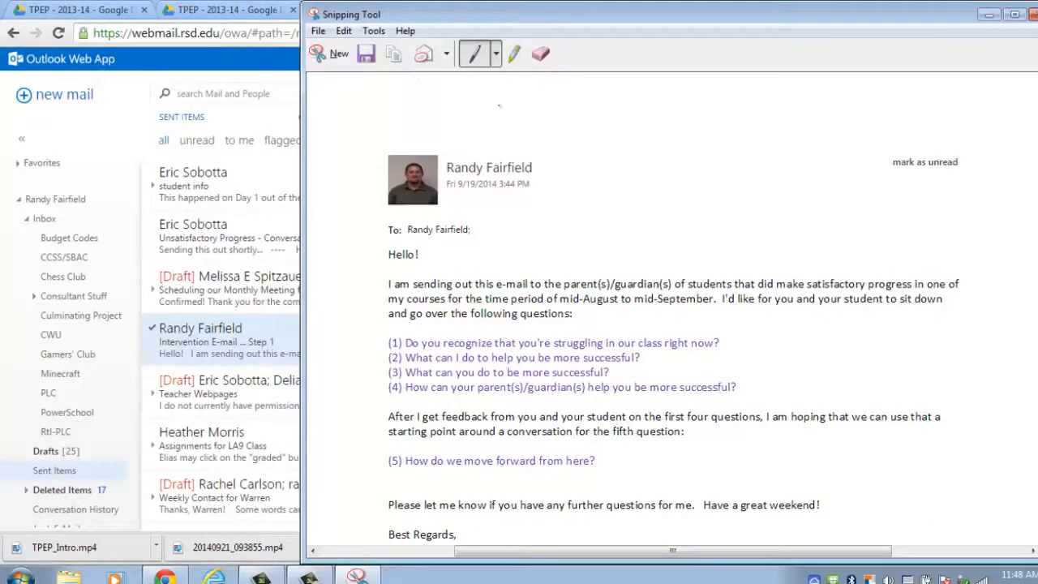
# Maximize the snip, scribble red pen marks beside the sender name, then erase them.
pyautogui.doubleClick(499, 14)
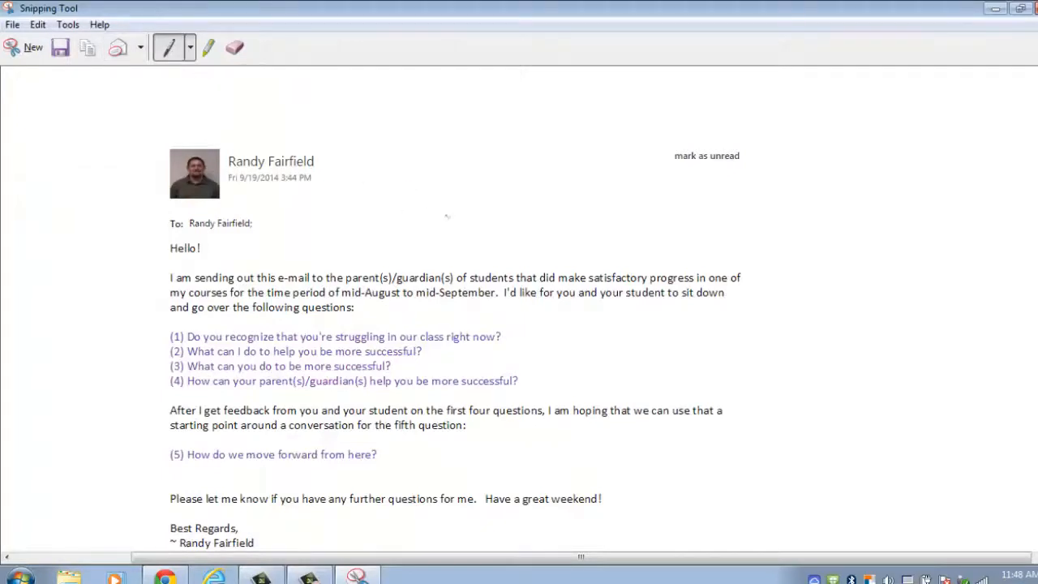
pyautogui.moveTo(430, 180); pyautogui.dragTo(577, 238)
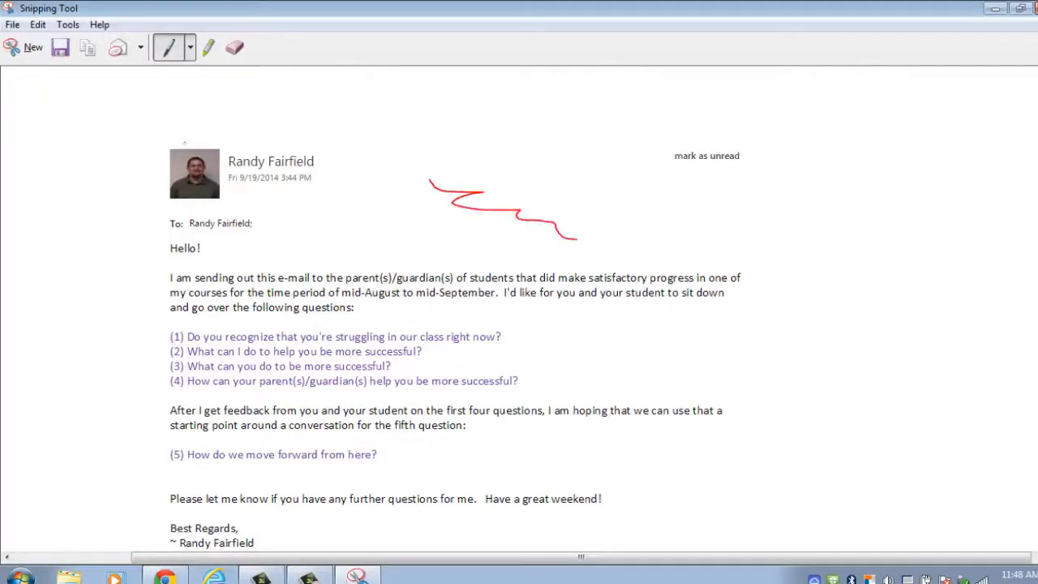
pyautogui.moveTo(548, 206)
pyautogui.mouseDown()
pyautogui.moveTo(485, 210)
pyautogui.moveTo(498, 200)
pyautogui.mouseUp()
pyautogui.click(243, 52)
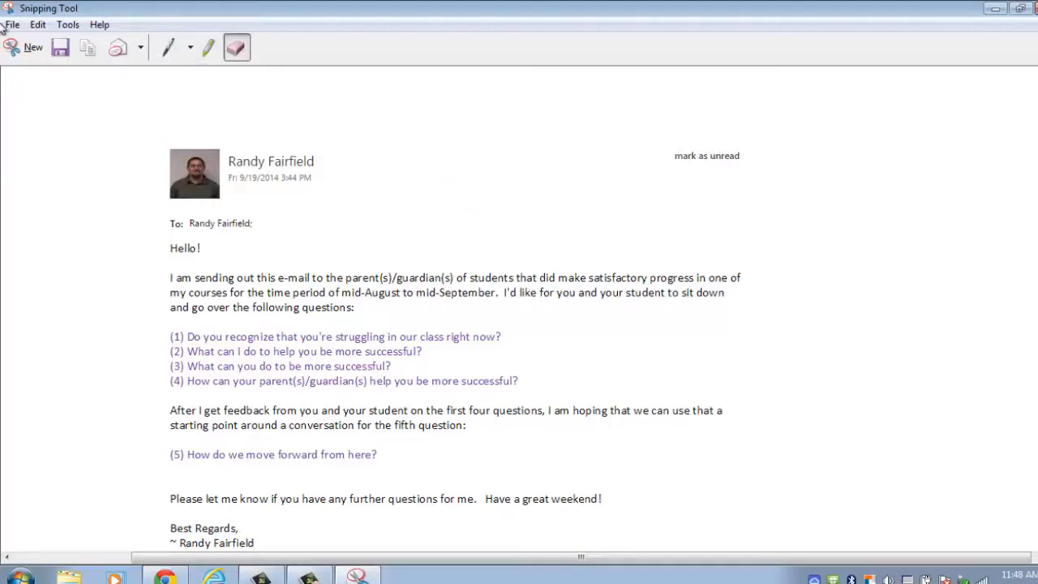
# Save the snip to the Desktop as PNG 'TPEP-Evidence-Communication' and close Snipping Tool.
pyautogui.click(60, 50)
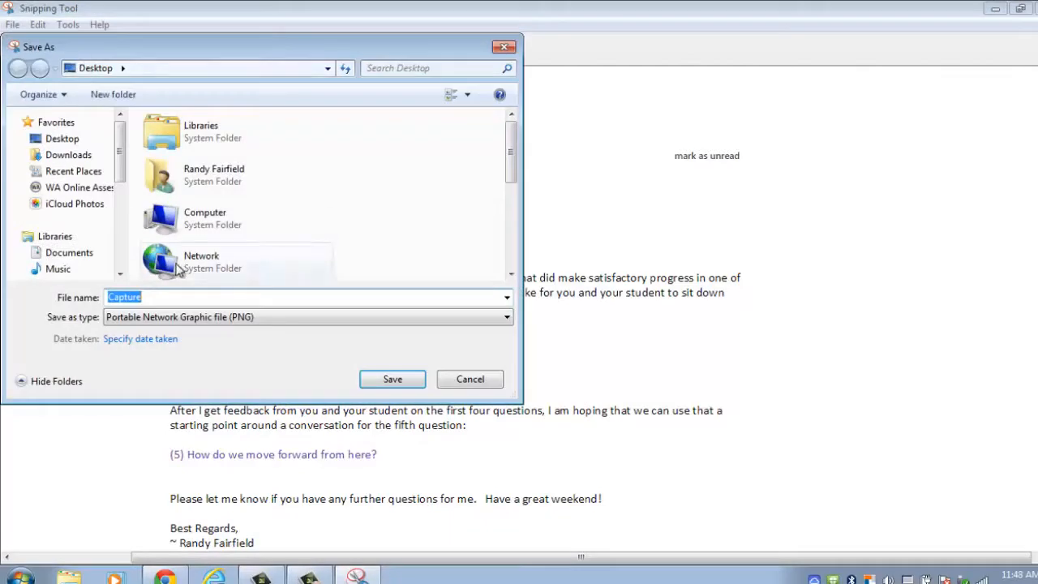
pyautogui.write('T')
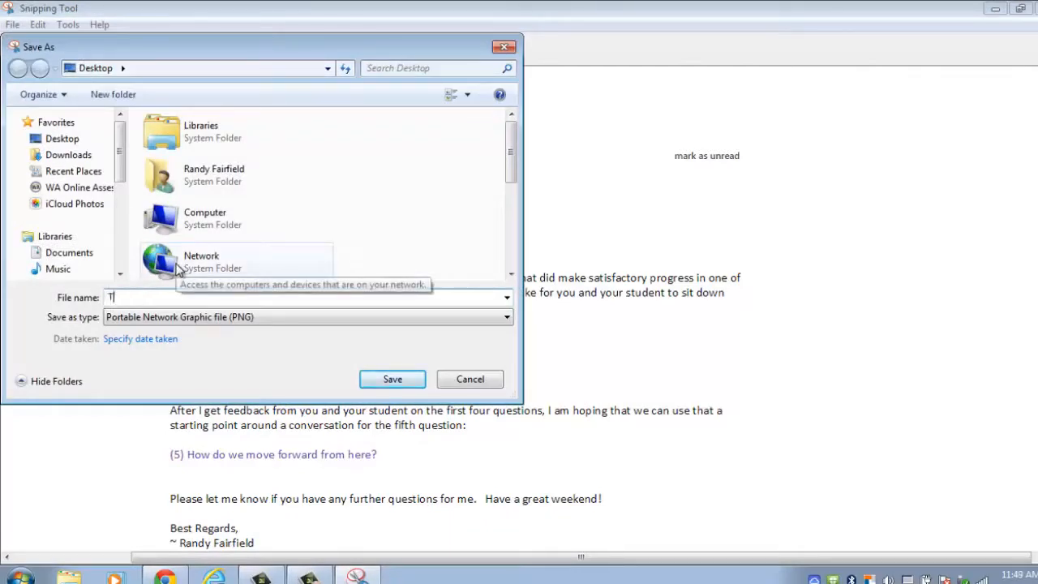
pyautogui.write('PEP-E')
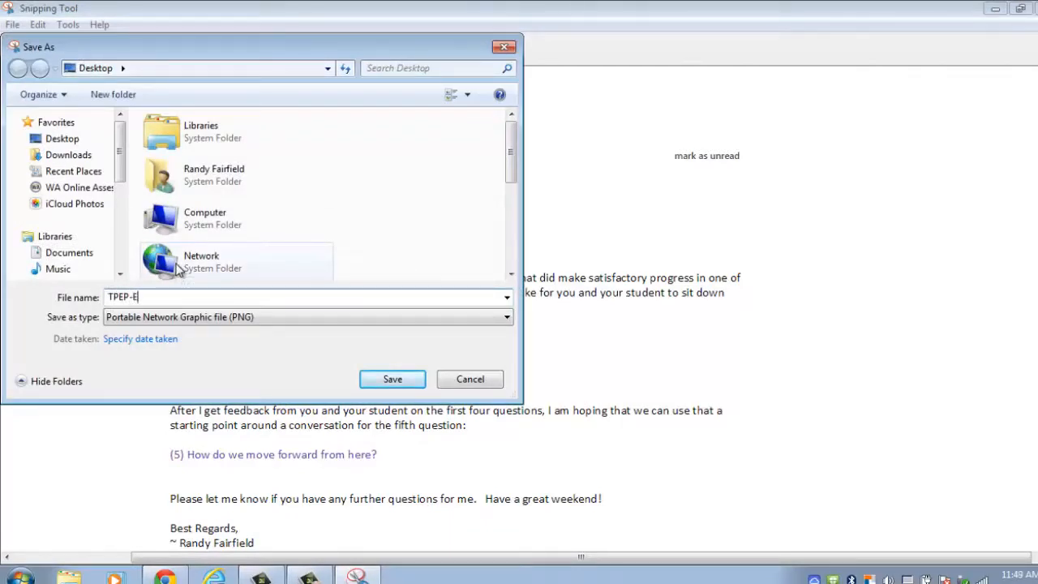
pyautogui.write('vidence-Communication')
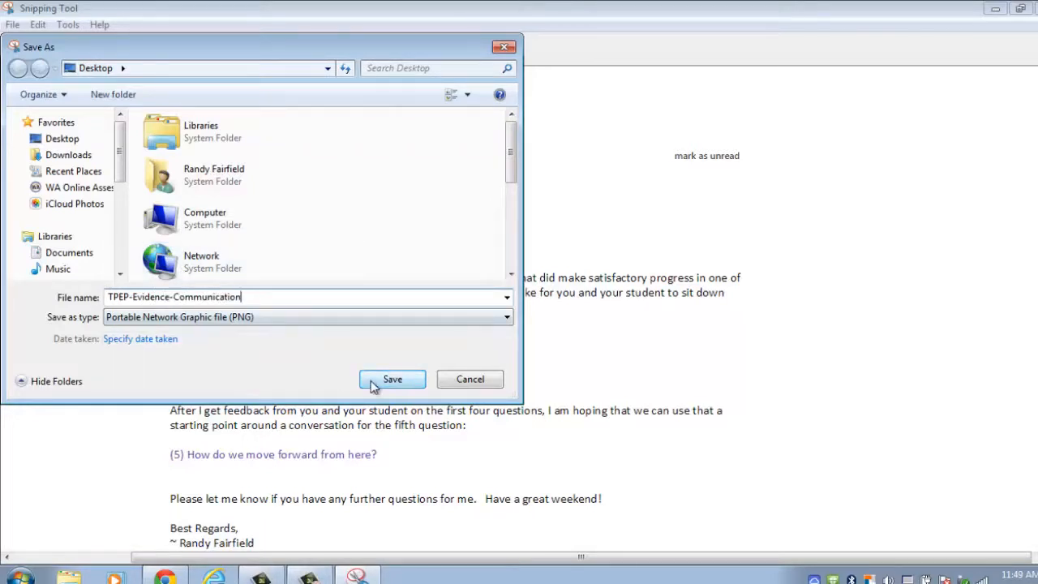
pyautogui.click(392, 379)
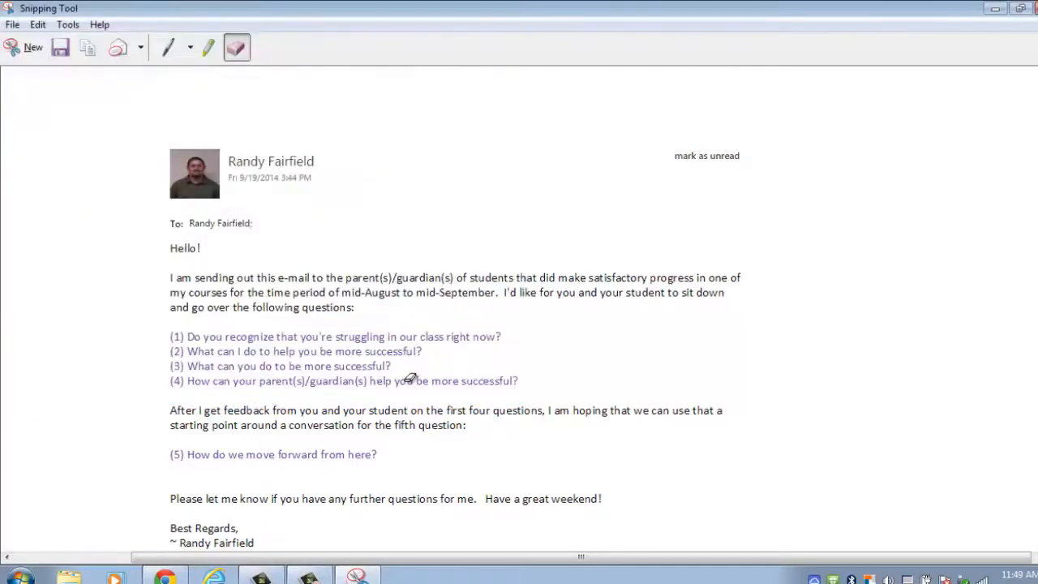
pyautogui.click(1035, 9)
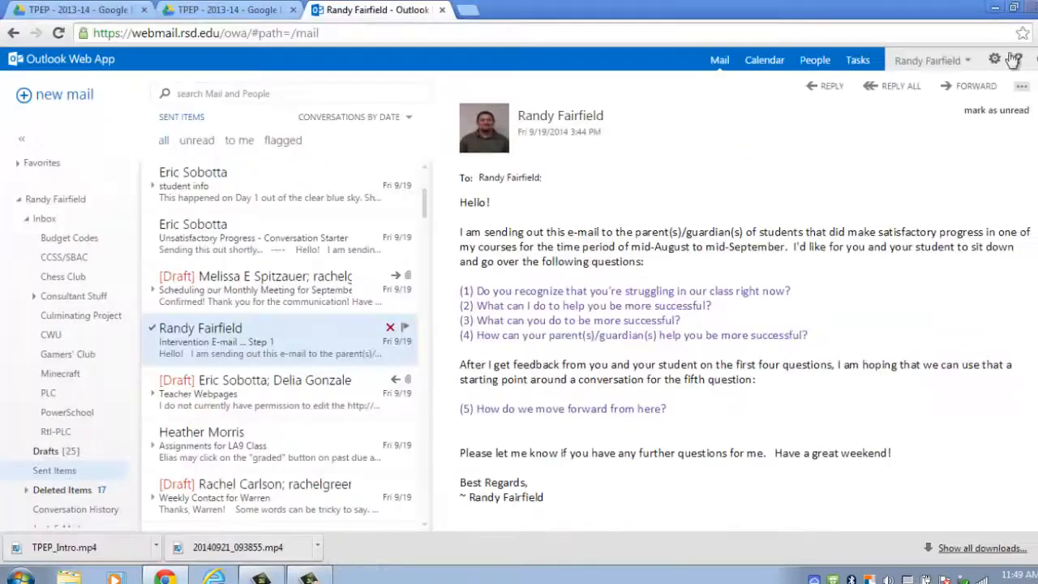
# Switch to the Drive tab and open the TPEP - 2014-15 folder from the folder tree.
pyautogui.click(215, 12)
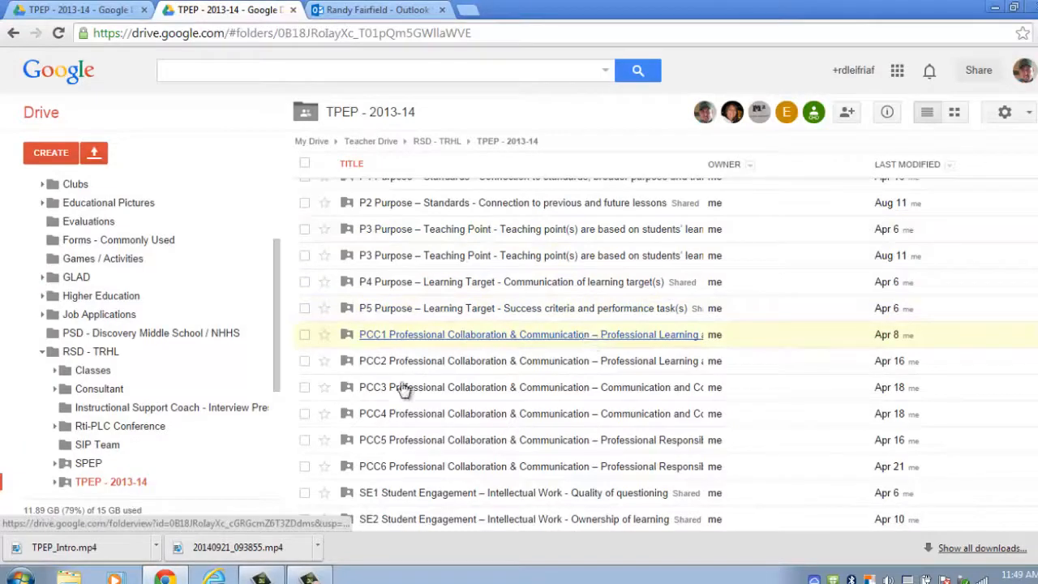
pyautogui.moveTo(275, 357); pyautogui.dragTo(270, 376)
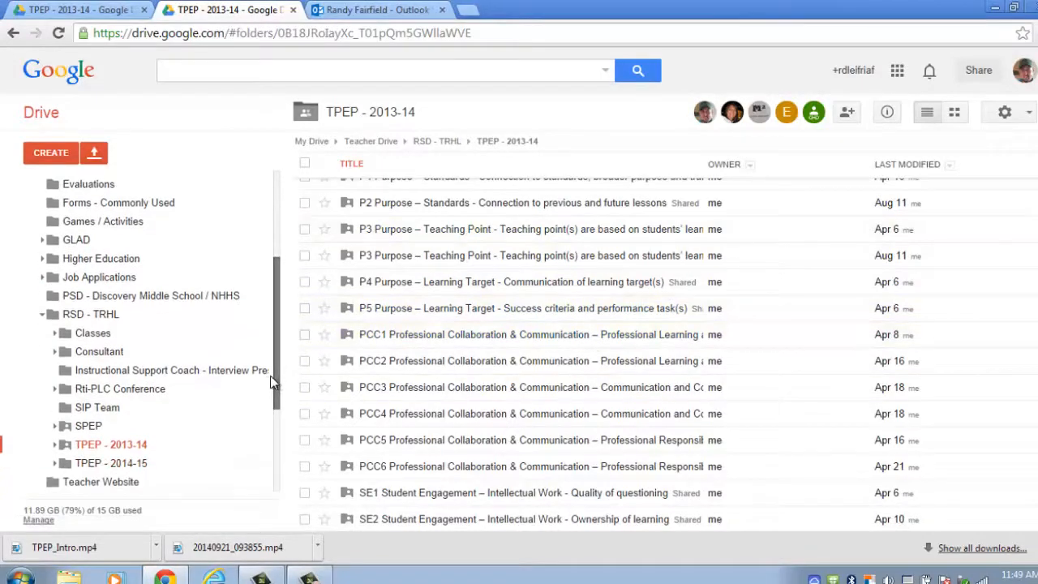
pyautogui.click(113, 463)
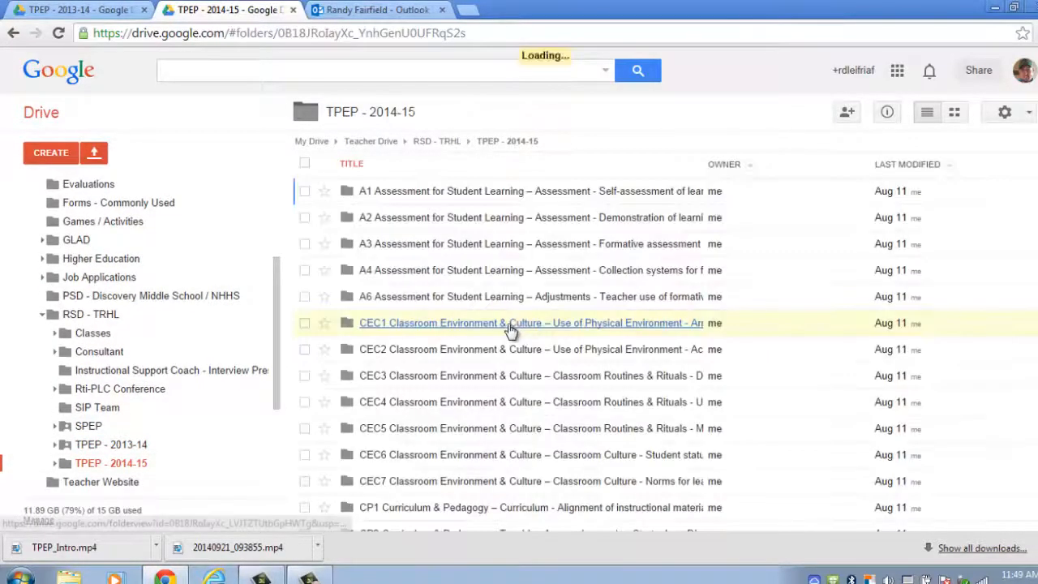
pyautogui.scroll(-4, 670, 354)
pyautogui.scroll(-5, 665, 355)
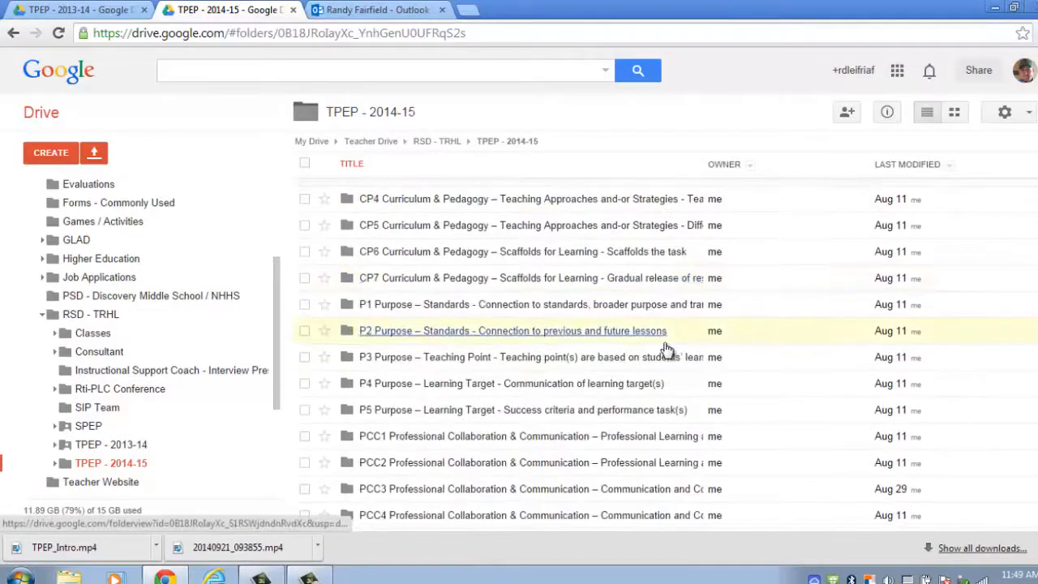
pyautogui.scroll(2, 665, 349)
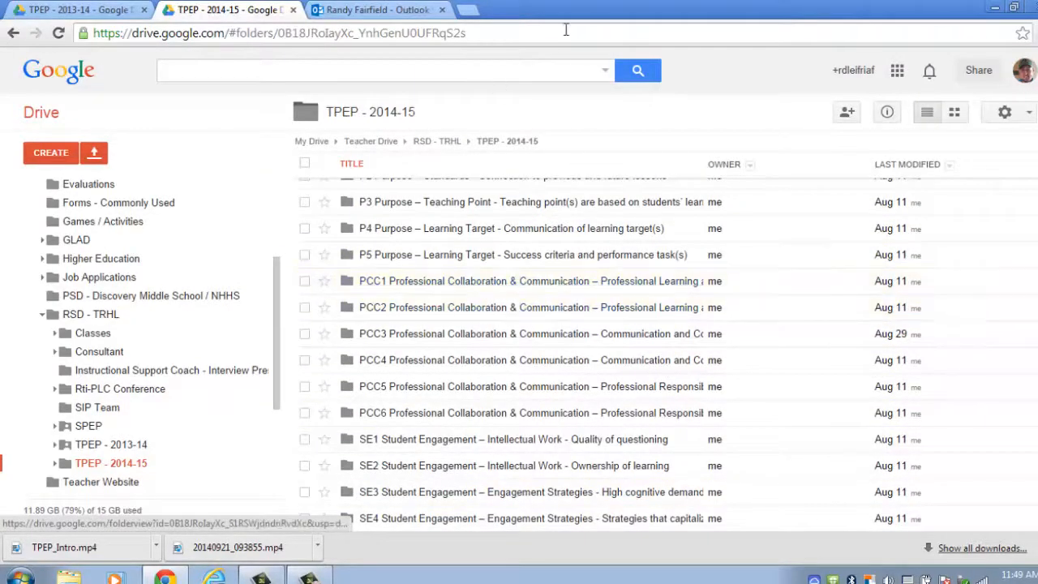
# Restore Chrome to a smaller window and shift it right to expose the Desktop.
pyautogui.doubleClick(598, 10)
pyautogui.moveTo(689, 22); pyautogui.dragTo(843, 23)
pyautogui.scroll(1, 747, 266)
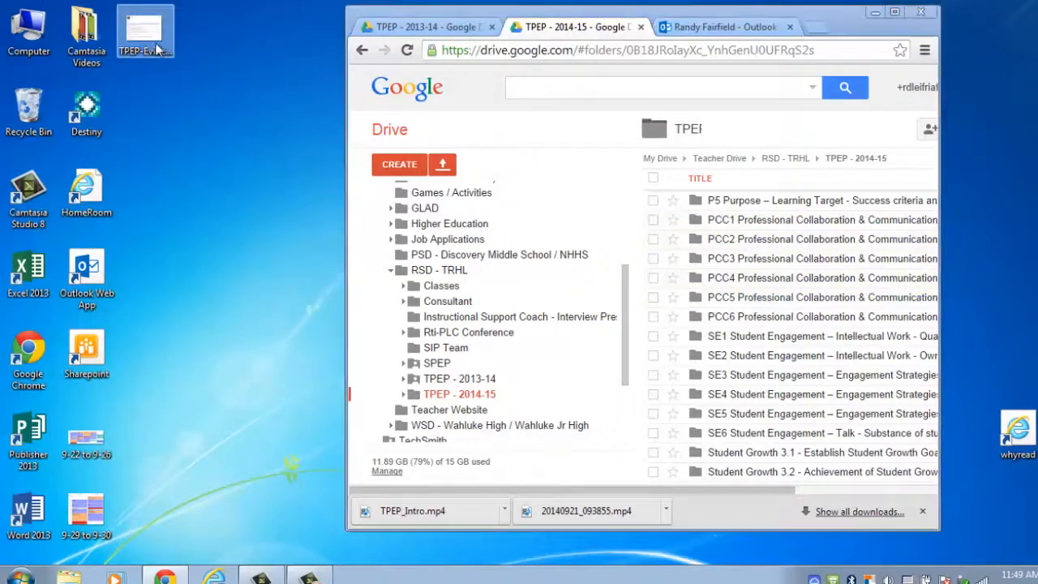
# Drag the desktop TPEP-Evidence-Communication PNG into TPEP - 2014-15, then maximize Chrome and find the upload.
pyautogui.moveTo(146, 36); pyautogui.dragTo(799, 319)
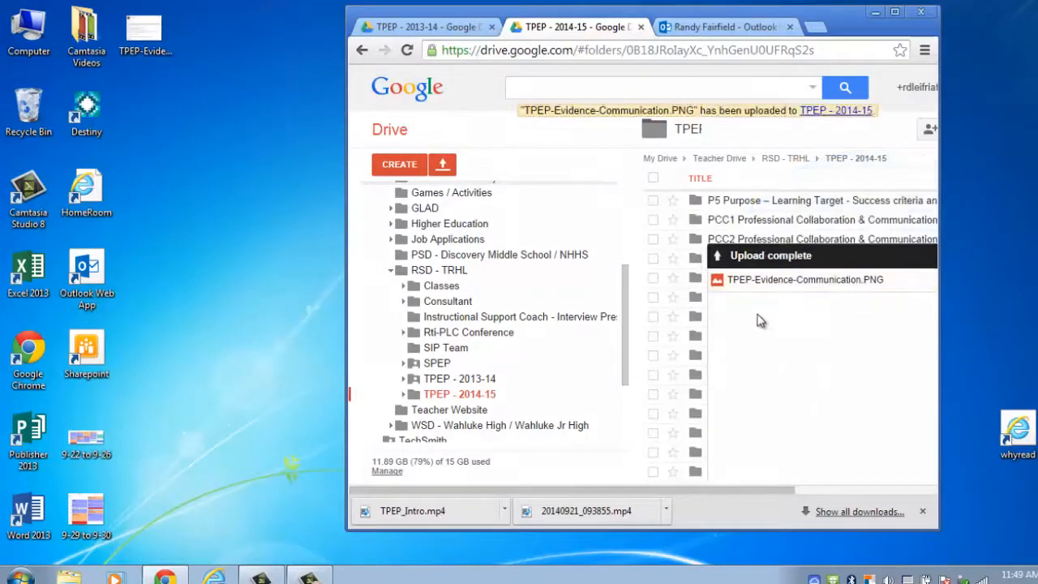
pyautogui.click(894, 13)
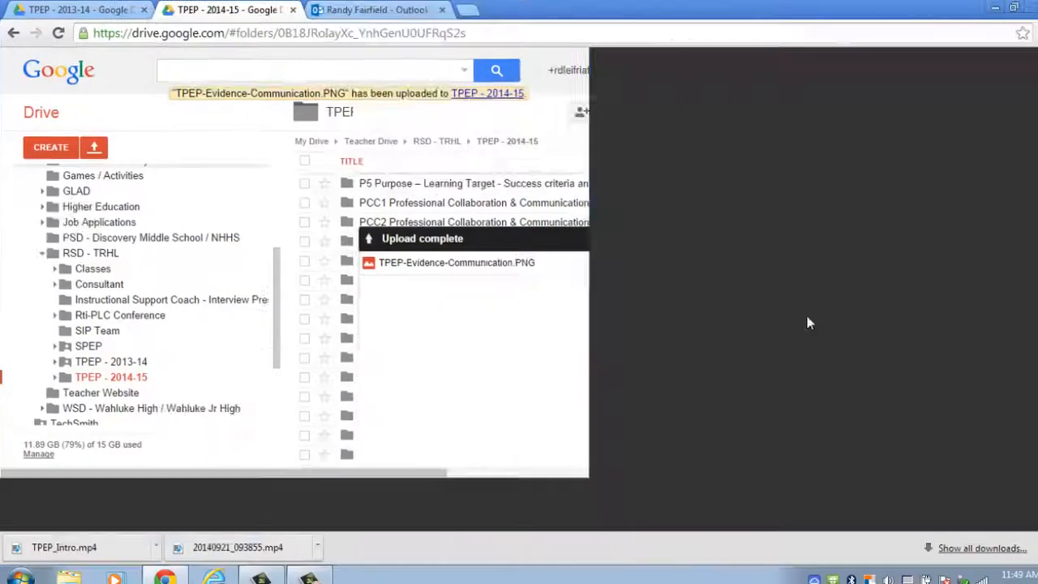
pyautogui.click(1005, 310)
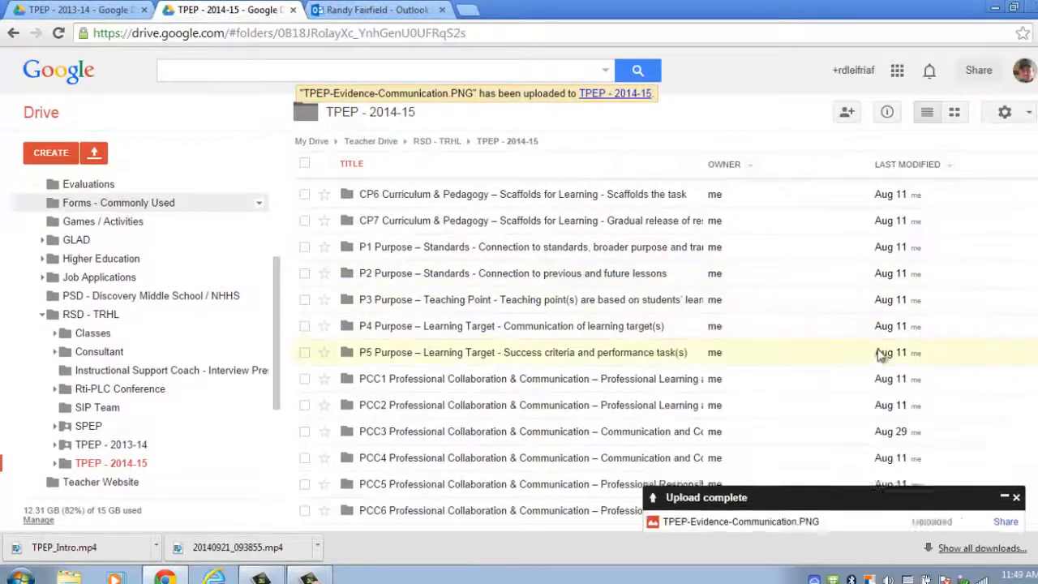
pyautogui.scroll(-5, 859, 352)
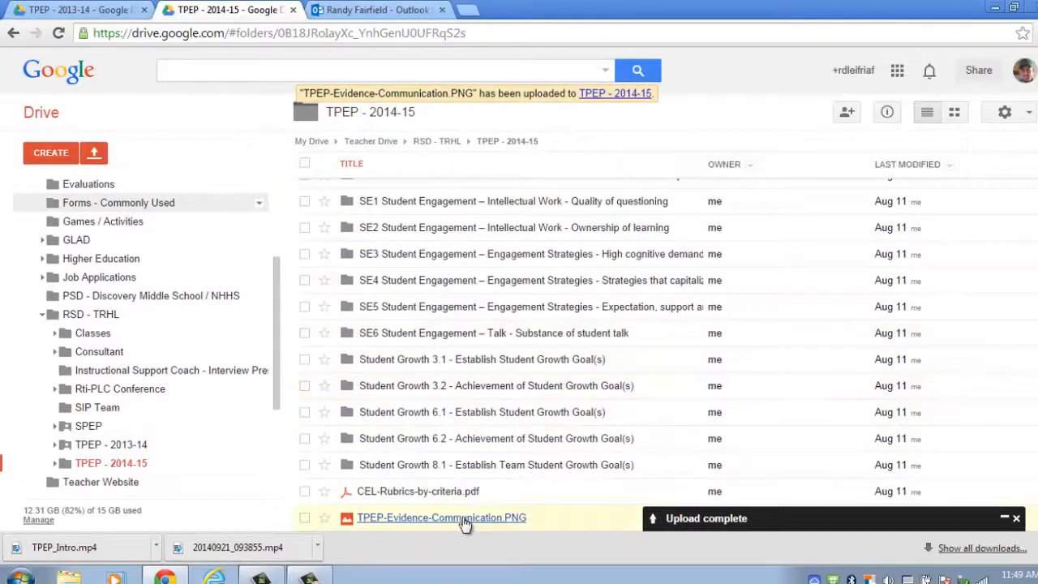
pyautogui.moveTo(458, 517); pyautogui.dragTo(394, 516)
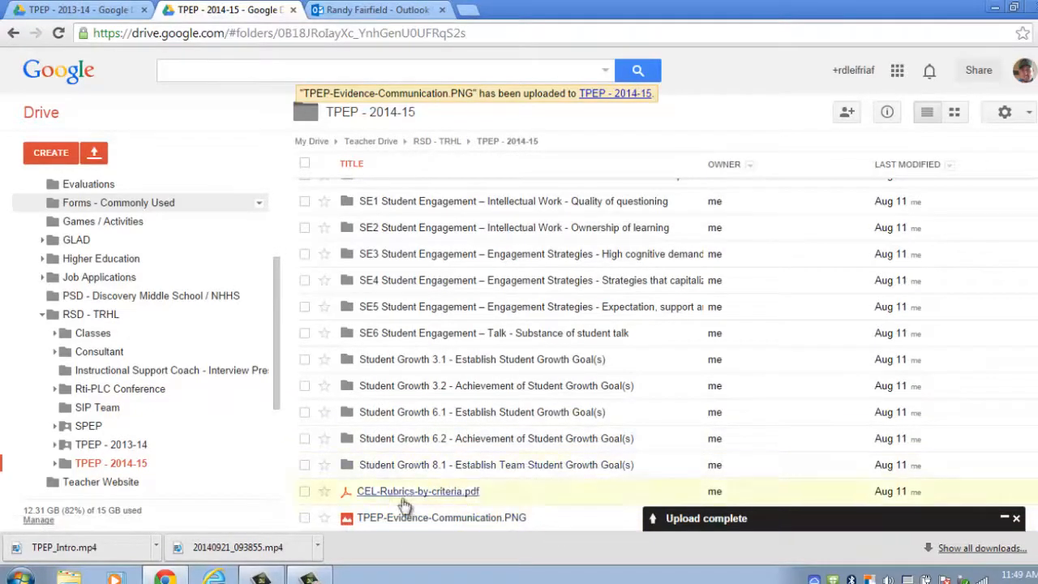
# Expand TPEP - 2014-15 and drag the PNG into its PCC1 Professional Collaboration & Communication subfolder.
pyautogui.click(54, 445)
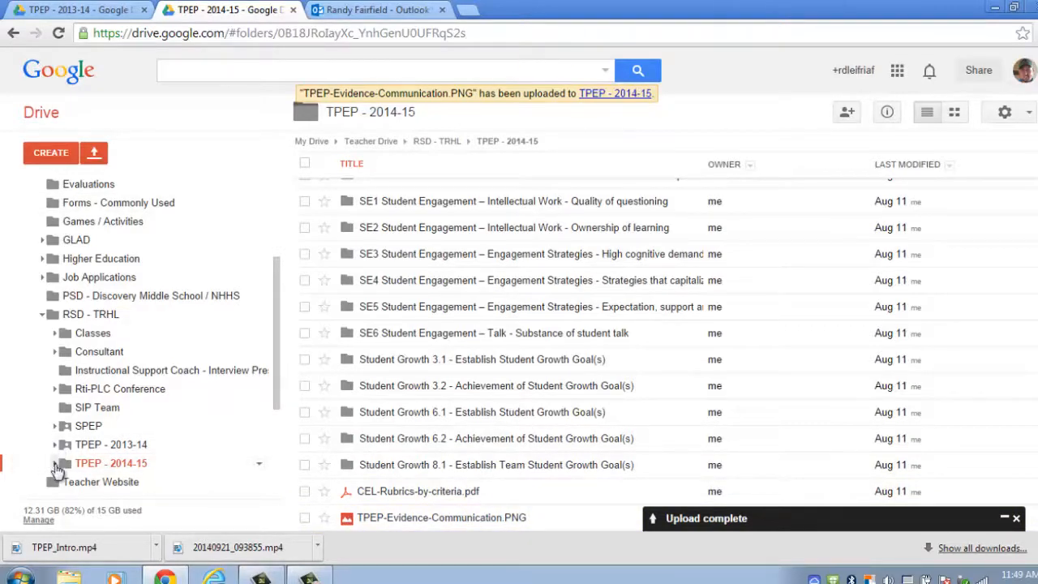
pyautogui.click(54, 463)
pyautogui.scroll(-3, 276, 306)
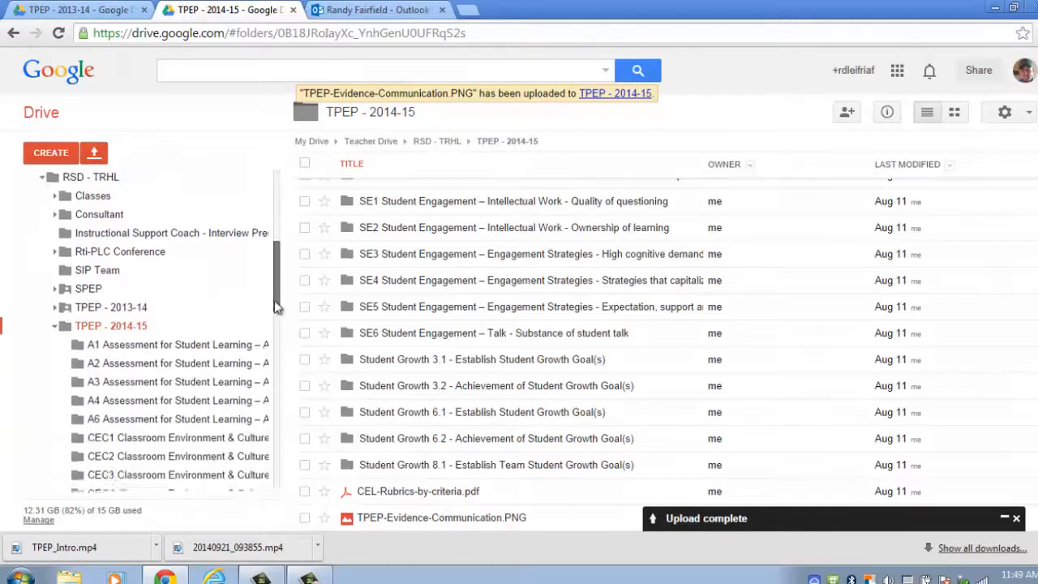
pyautogui.moveTo(276, 307); pyautogui.dragTo(255, 418)
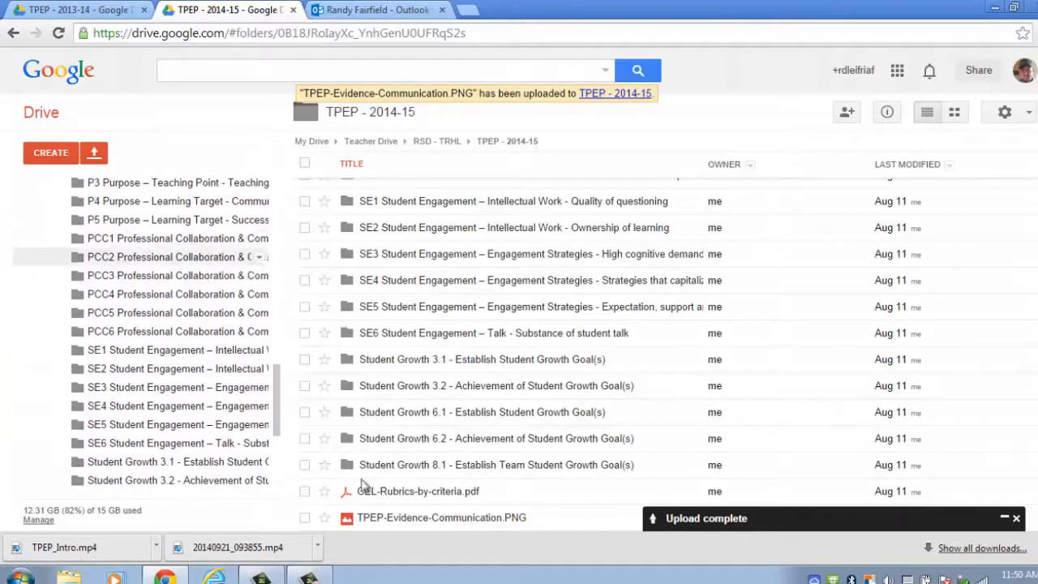
pyautogui.moveTo(389, 519); pyautogui.dragTo(160, 244)
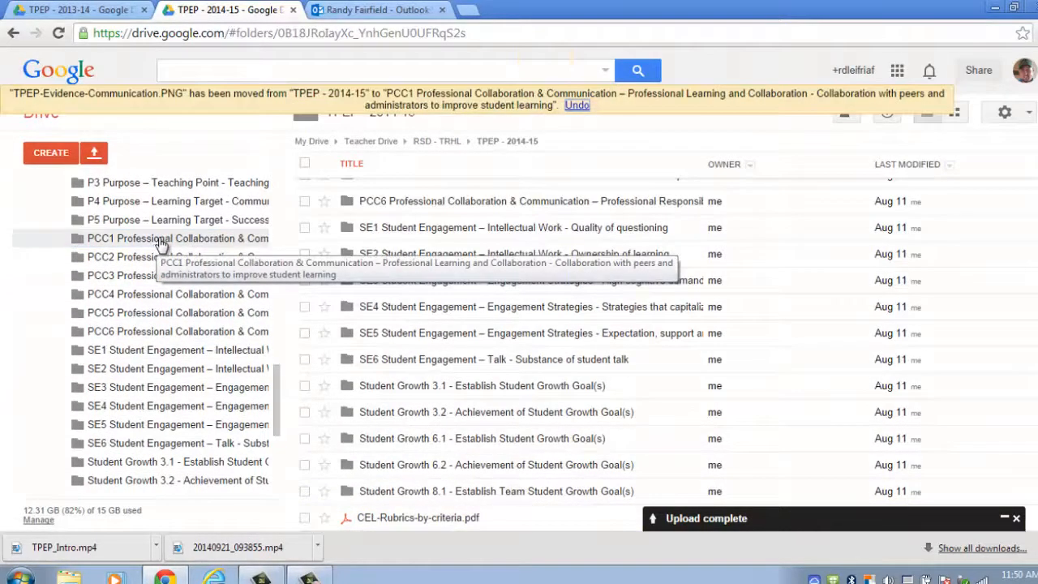
pyautogui.click(162, 243)
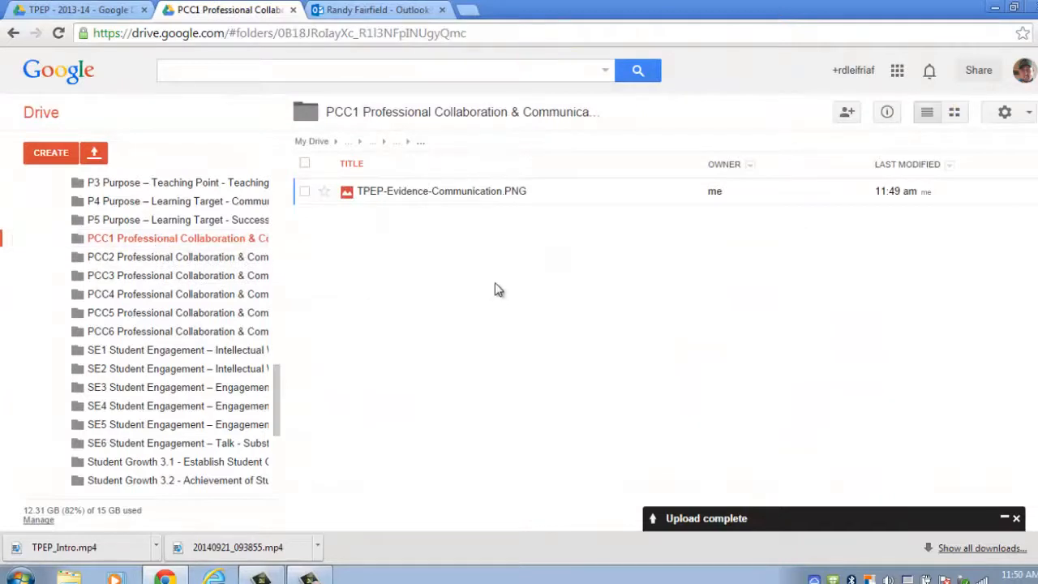
pyautogui.click(484, 193)
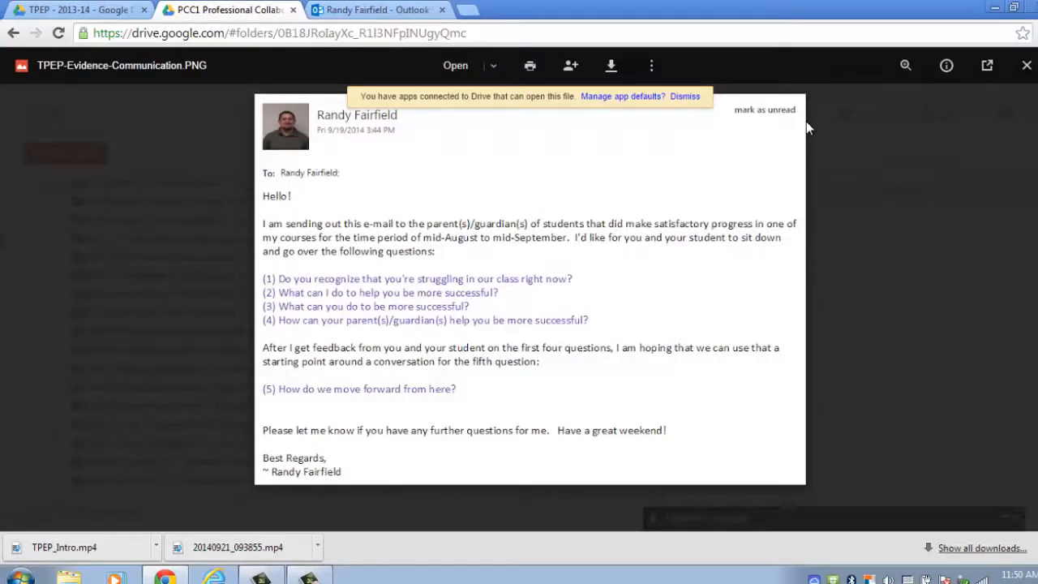
pyautogui.press('Escape')
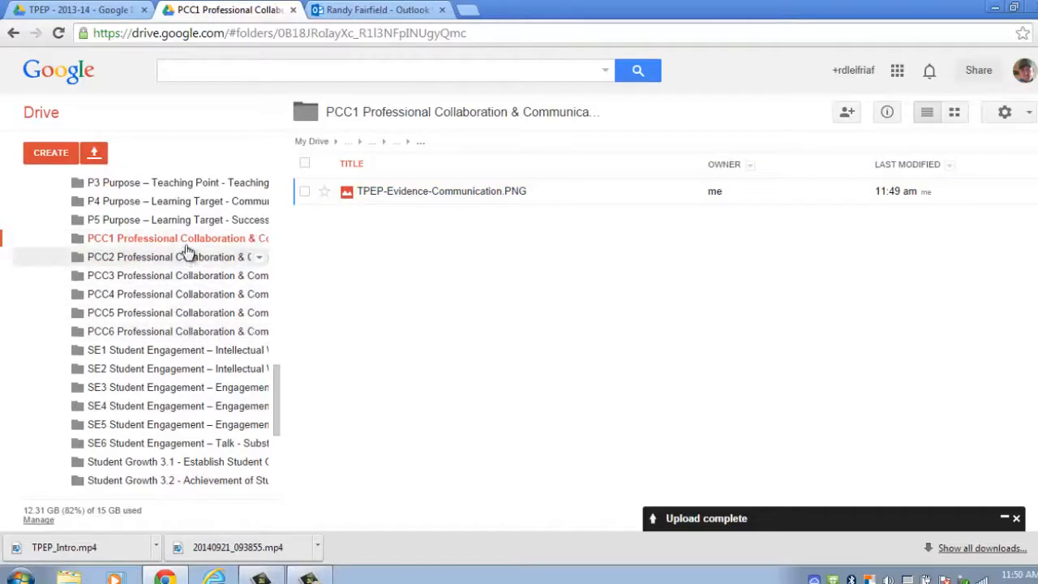
# Drag TPEP-Evidence-Communication.PNG onto PCC6 and open PCC6 to confirm it's there.
pyautogui.click(306, 193)
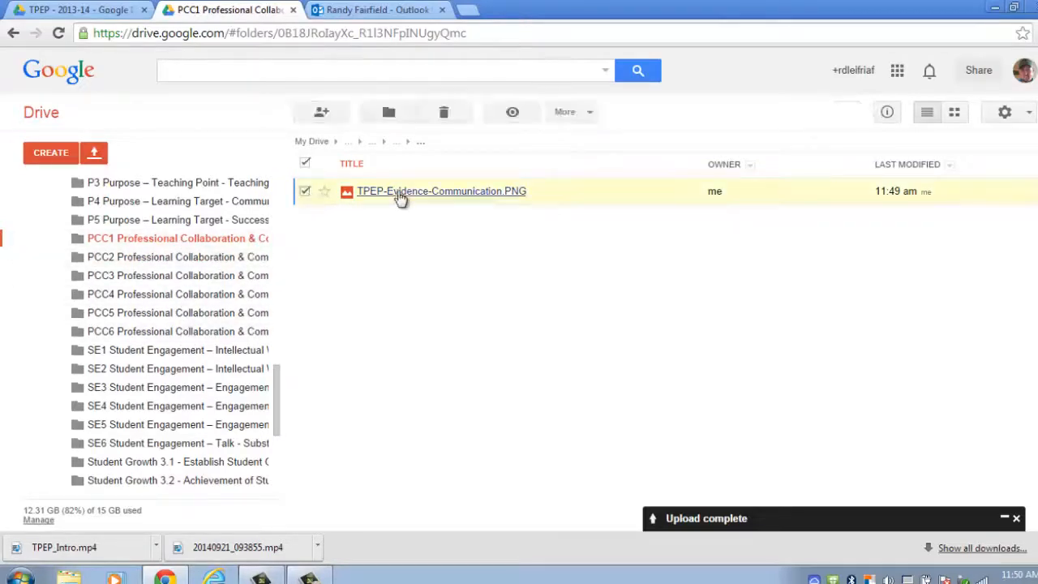
pyautogui.moveTo(401, 198); pyautogui.dragTo(196, 334)
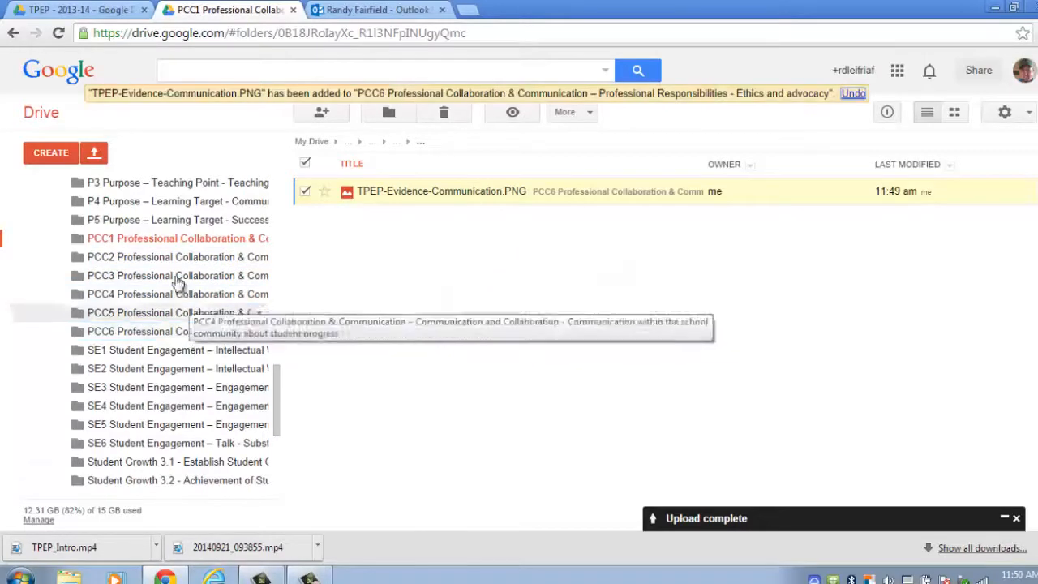
pyautogui.click(197, 333)
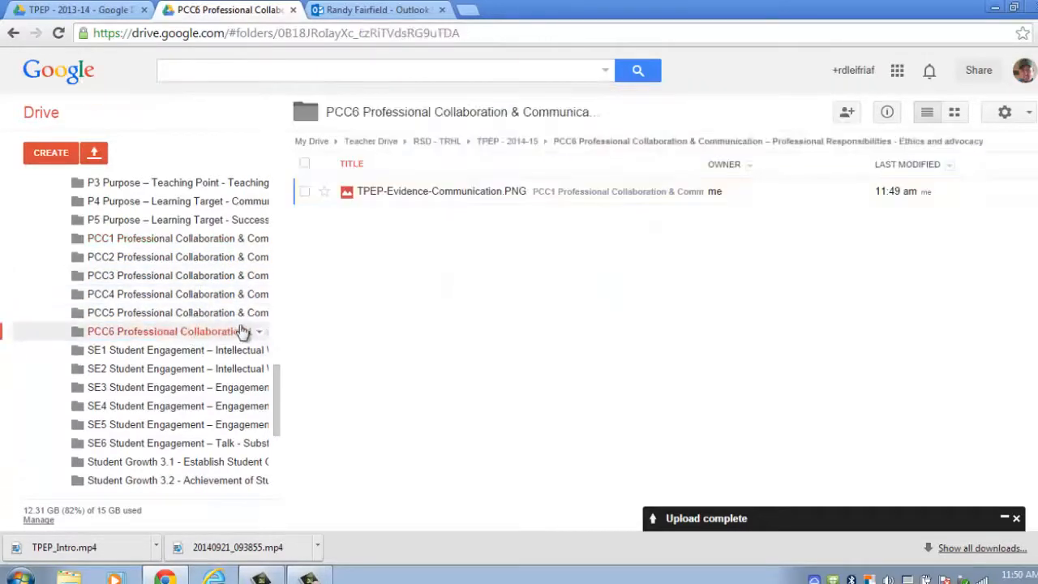
pyautogui.click(187, 242)
pyautogui.click(173, 332)
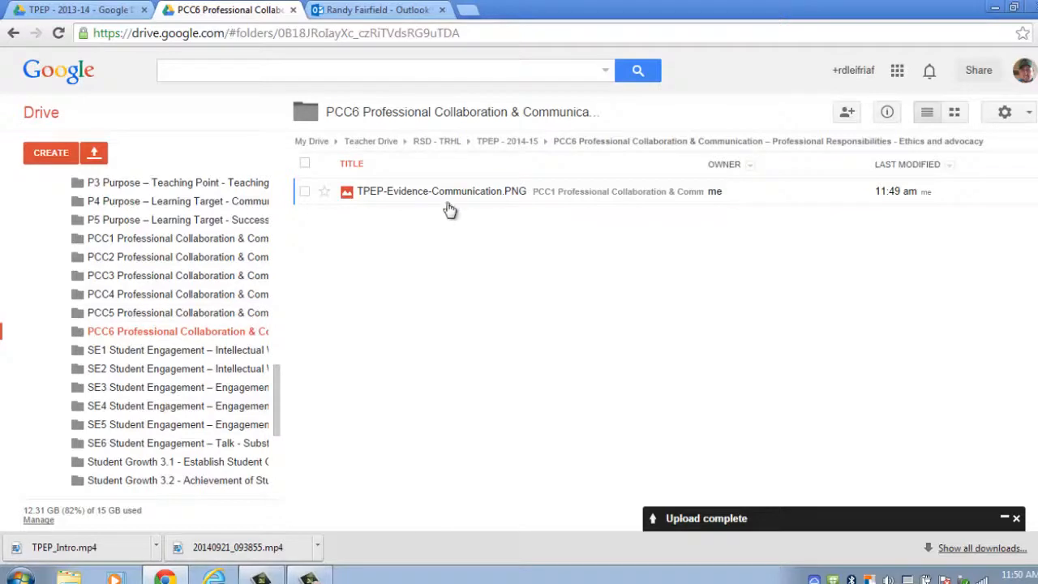
# File the evidence PNG into the PCC3 subfolder as well.
pyautogui.moveTo(445, 199); pyautogui.dragTo(214, 280)
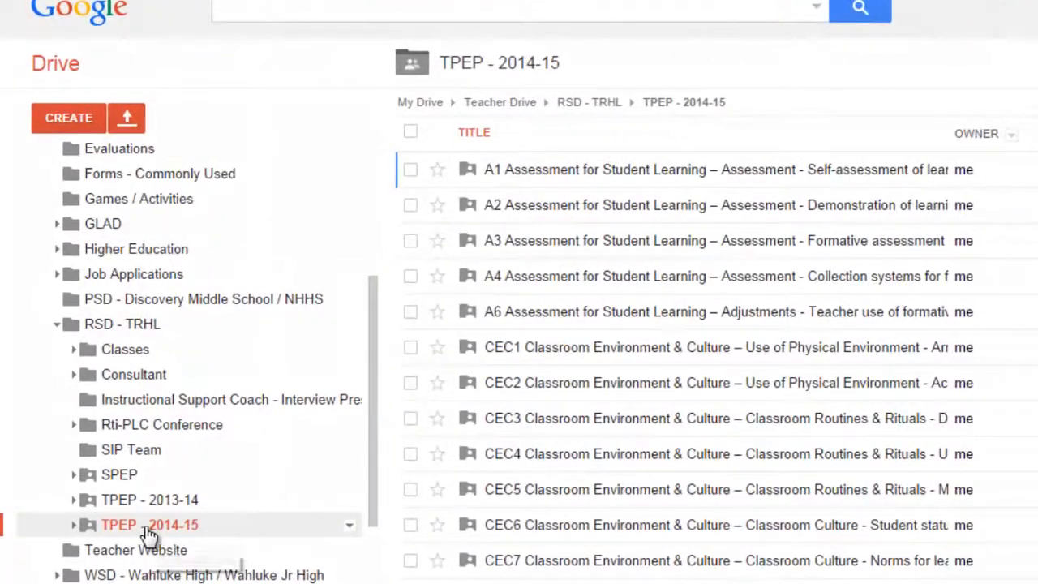
# Open Share with others for the TPEP - 2014-15 folder through its Share menu.
pyautogui.rightClick(147, 533)
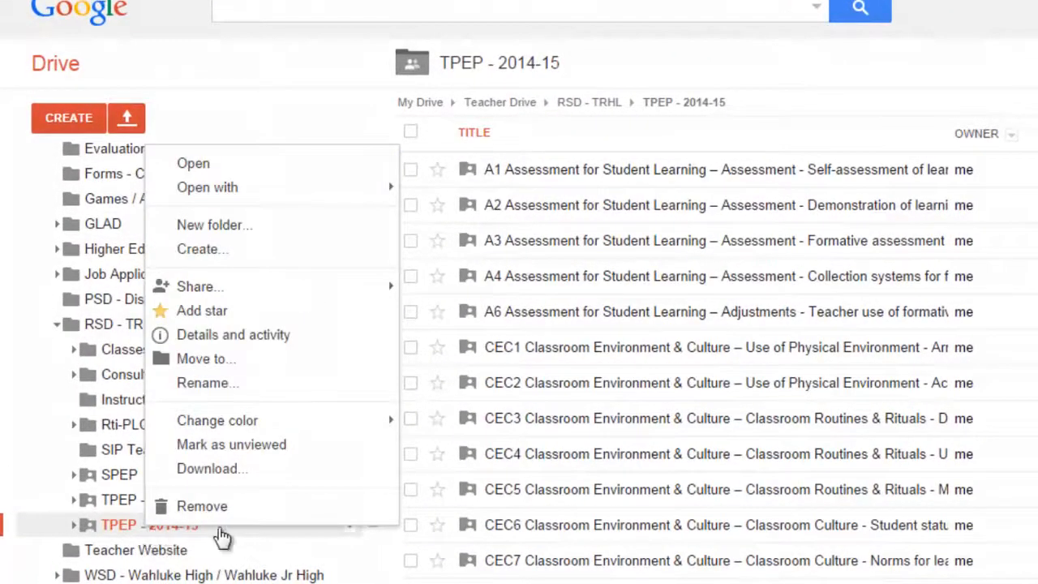
pyautogui.moveTo(230, 298)
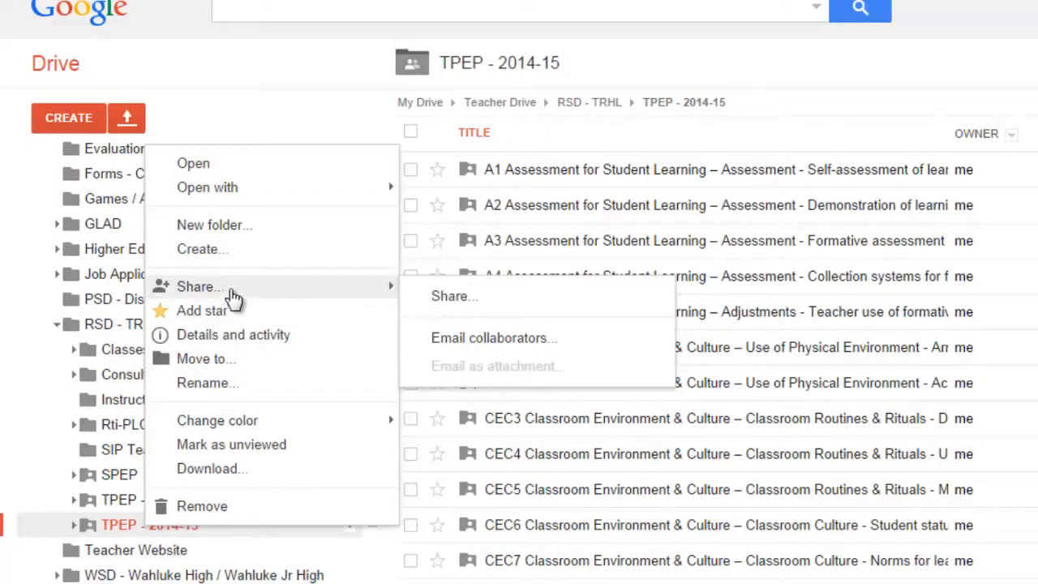
pyautogui.click(491, 305)
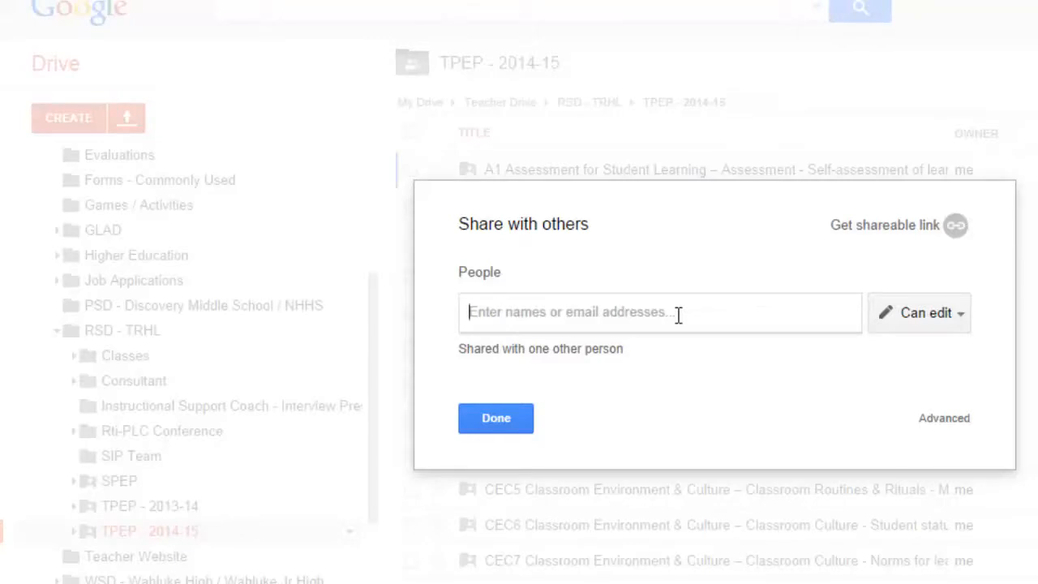
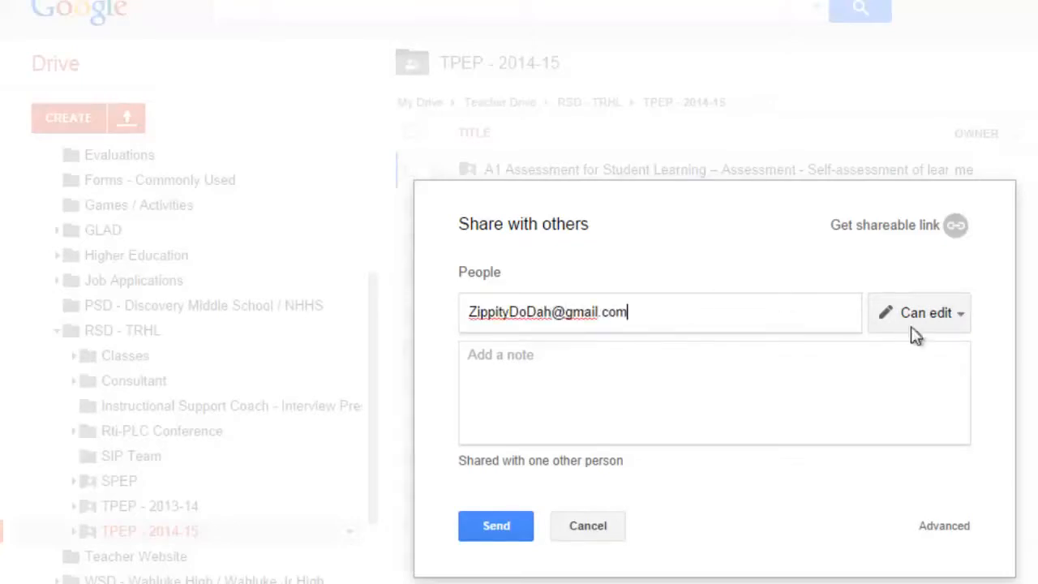
# Enter the collaborator's e-mail address as an invitee in the People field.
pyautogui.click(955, 317)
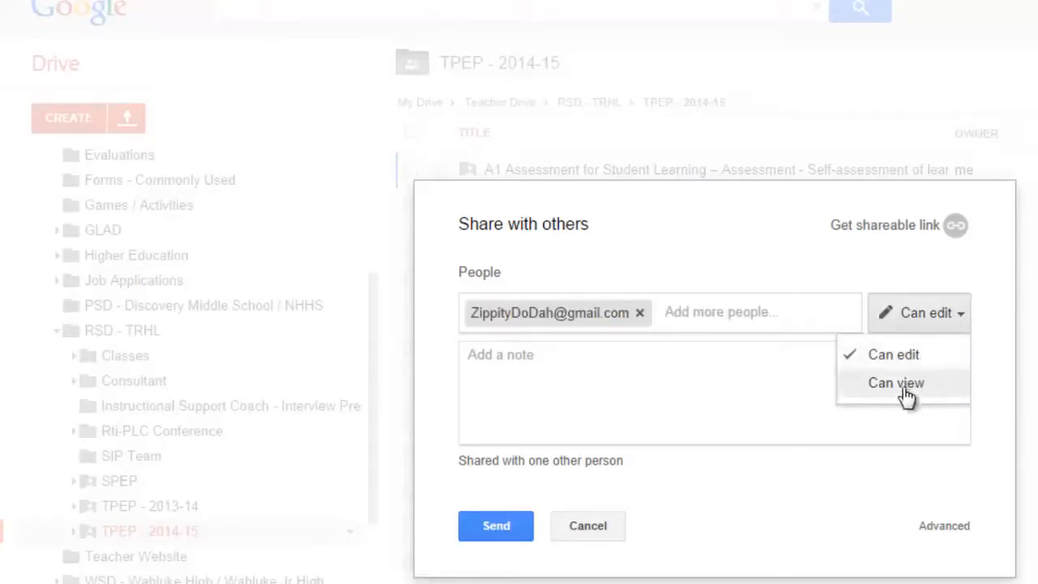
pyautogui.click(901, 383)
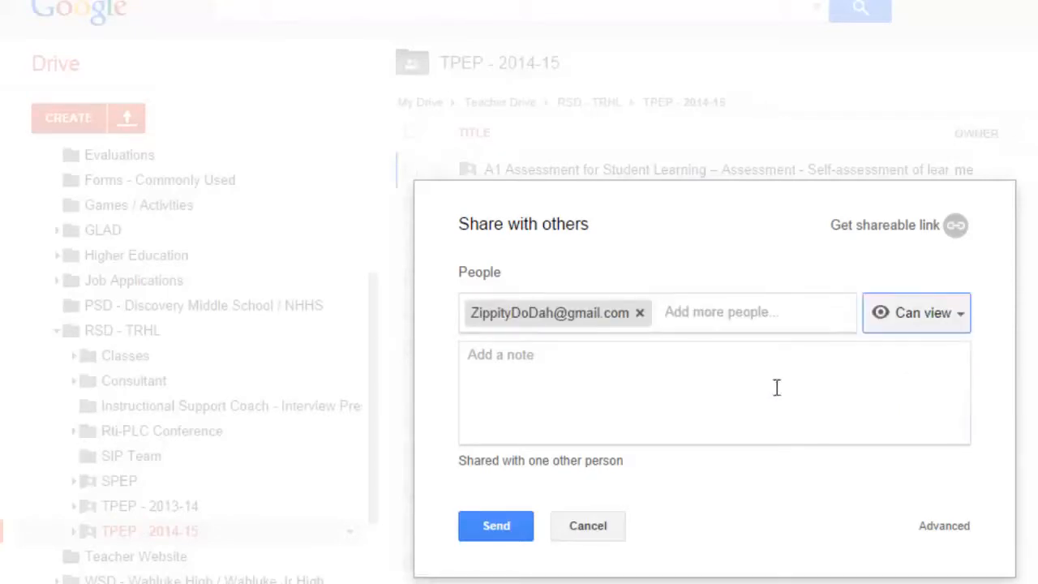
# Write a short greeting note and set the invitee's access to Can edit.
pyautogui.click(654, 385)
pyautogui.write('H')
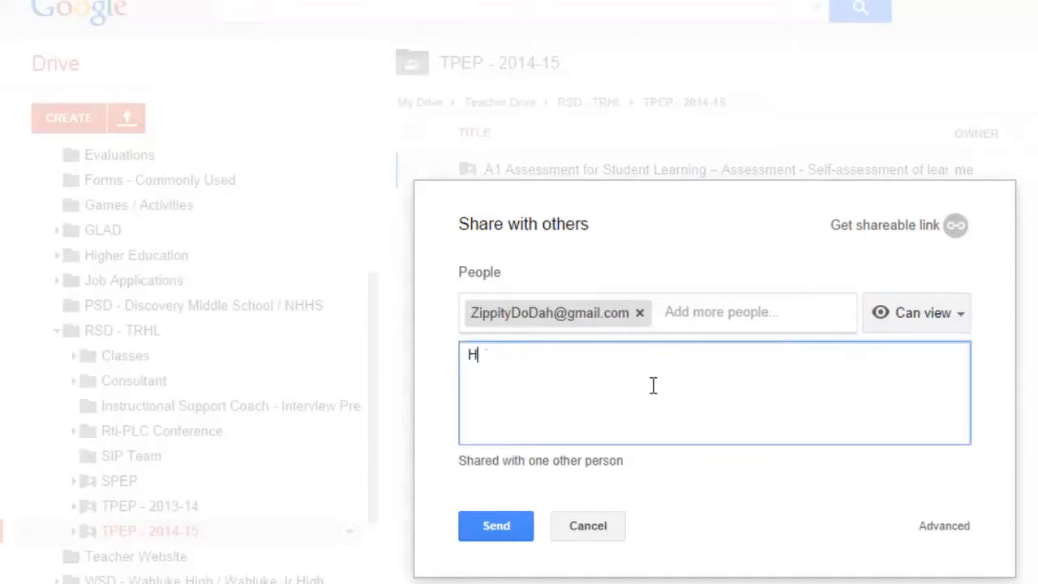
pyautogui.write('ey Zippy!')
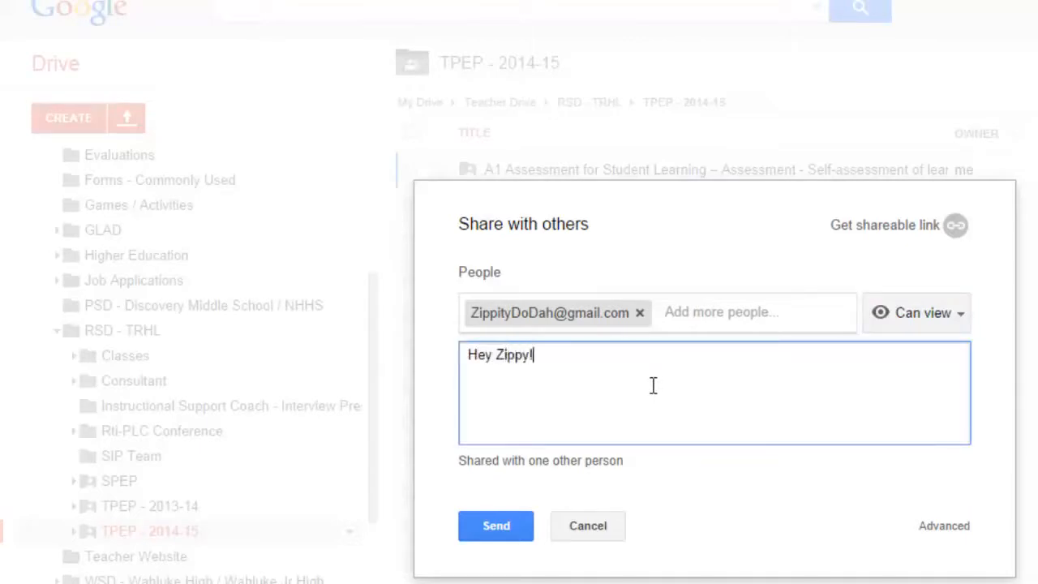
pyautogui.click(494, 355)
pyautogui.write(',')
pyautogui.click(624, 371)
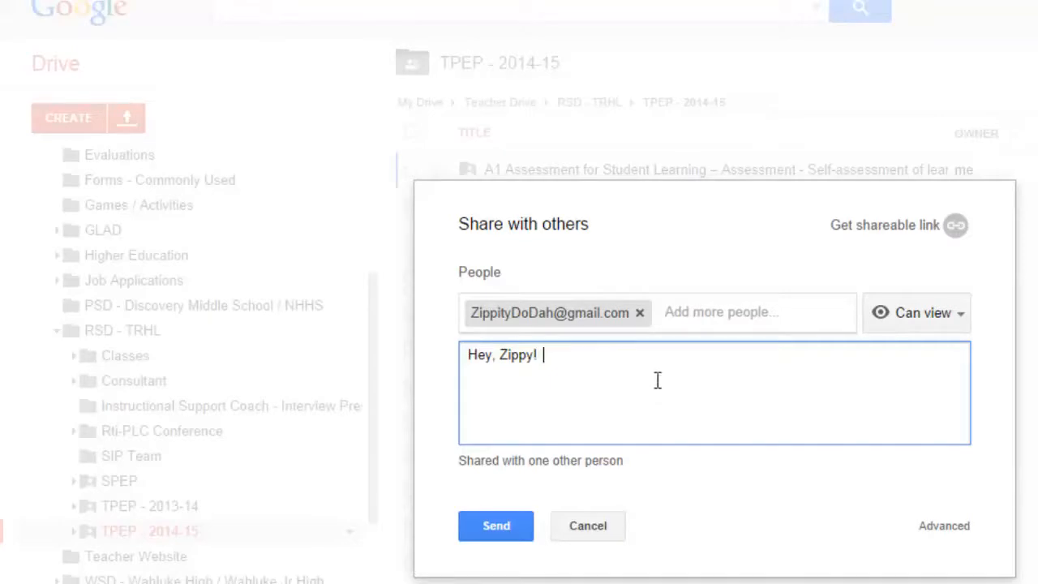
pyautogui.click(921, 312)
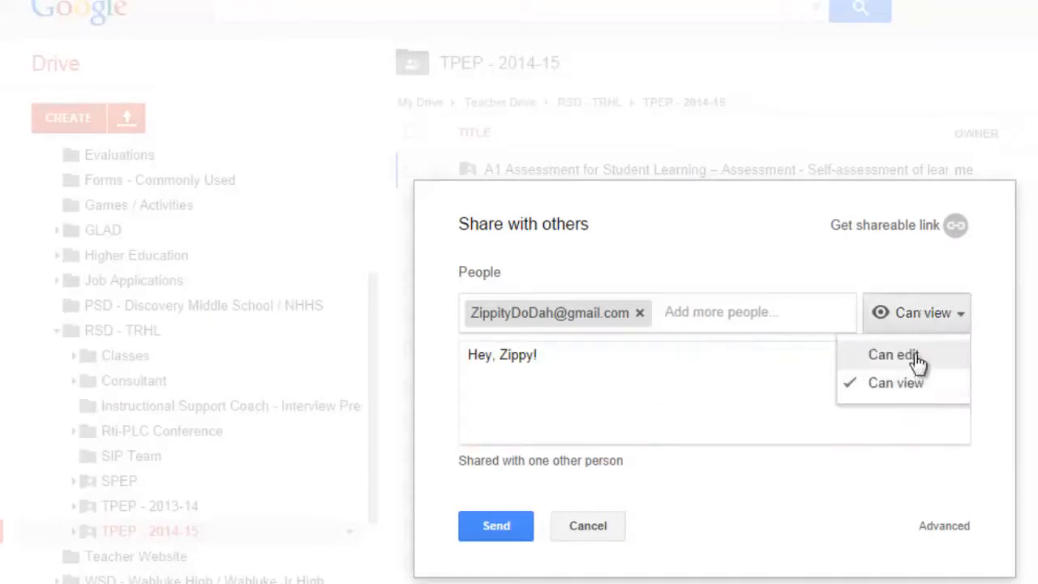
pyautogui.click(919, 356)
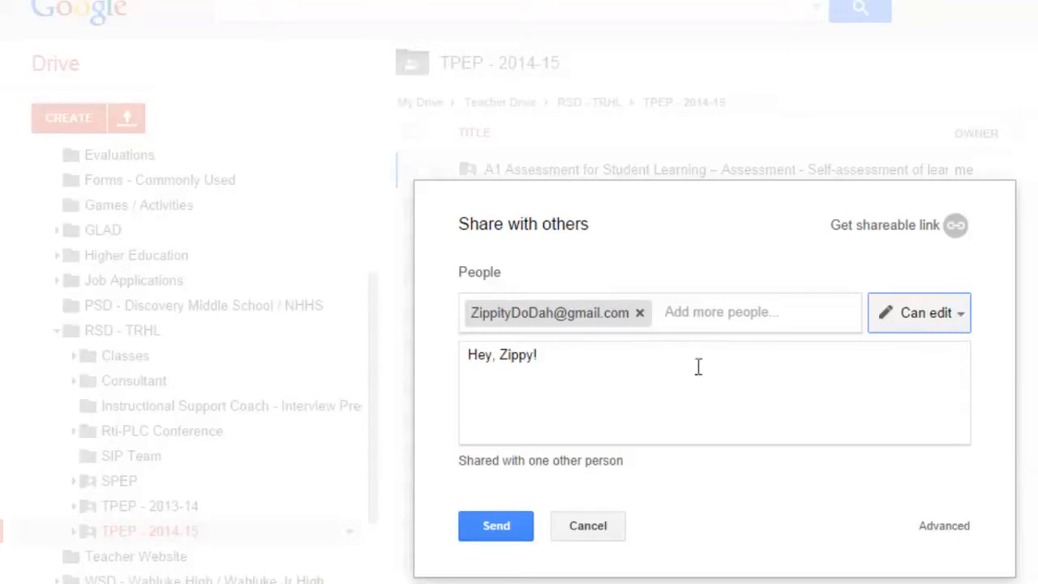
# Copy the folder's shareable link, then set link sharing to OFF - only specific people can access.
pyautogui.click(897, 231)
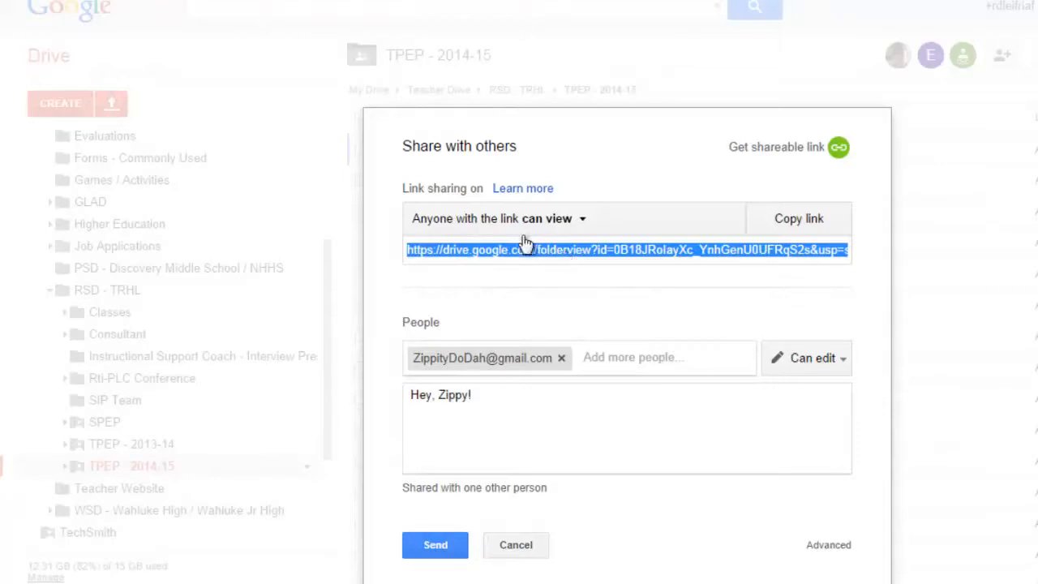
pyautogui.rightClick(572, 258)
pyautogui.click(630, 343)
pyautogui.click(582, 221)
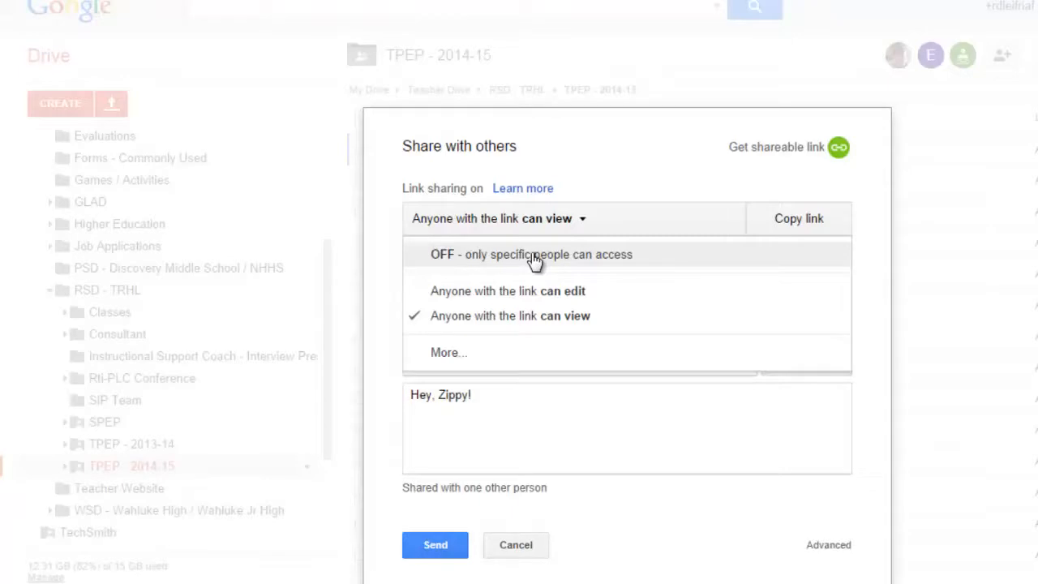
pyautogui.click(535, 260)
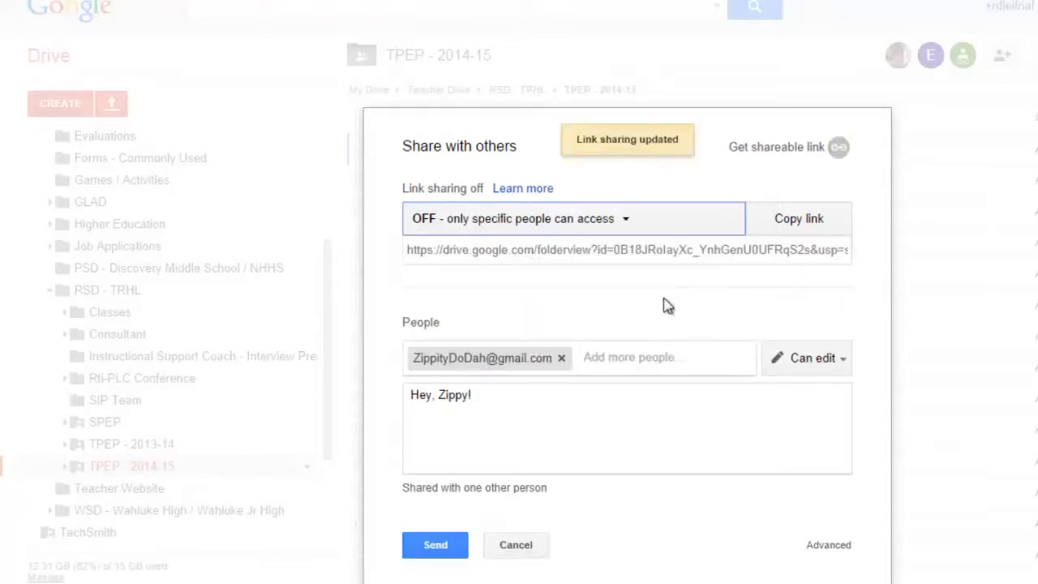